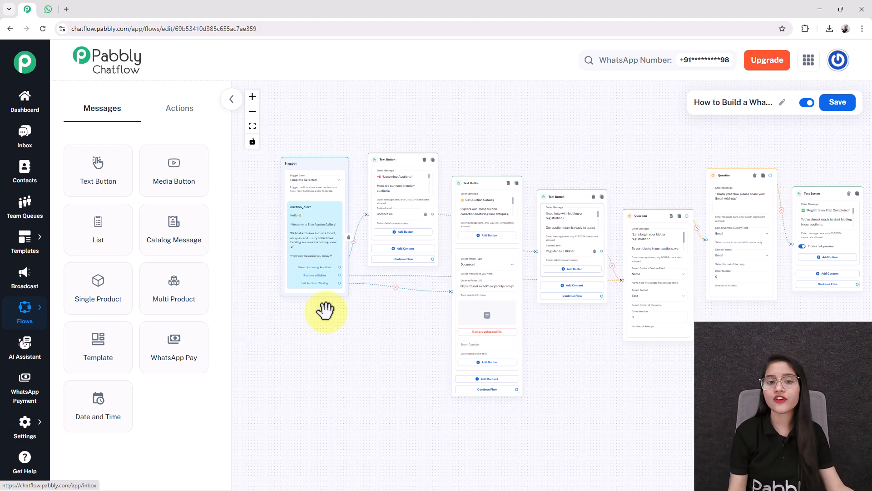
Step: Scroll around the flow canvas and recentre the nodes
scroll(289, 253, "up", 3)
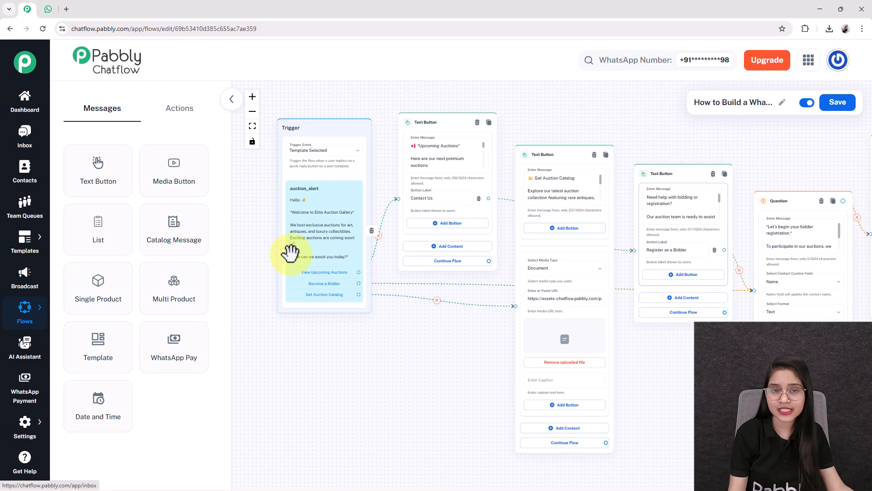
scroll(289, 253, "up", 5)
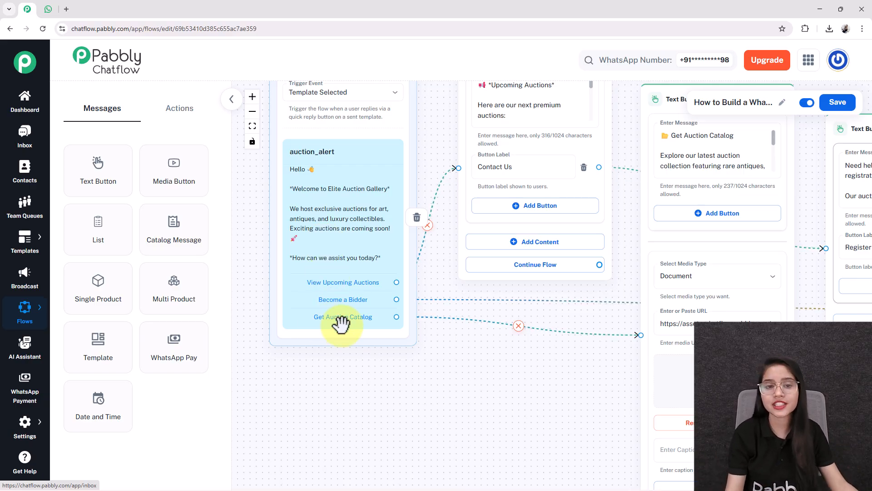
scroll(341, 324, "down", 4)
scroll(432, 377, "up", 2)
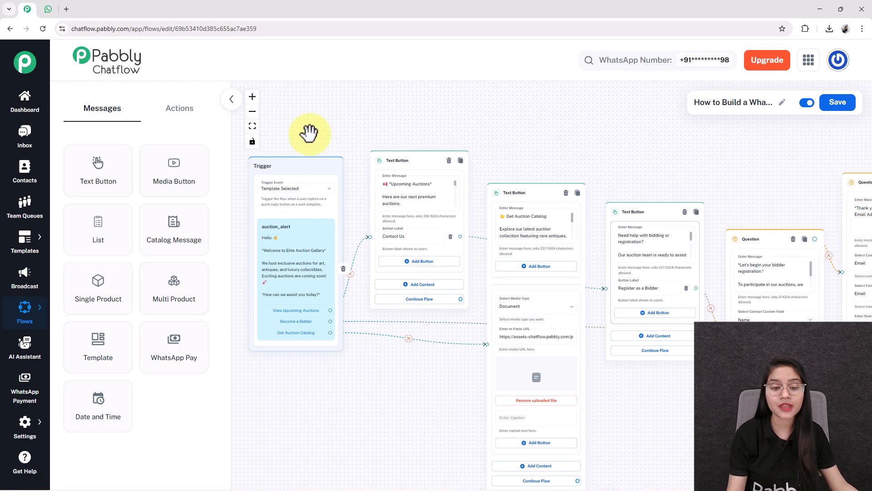
left_click_drag(333, 409, 374, 390)
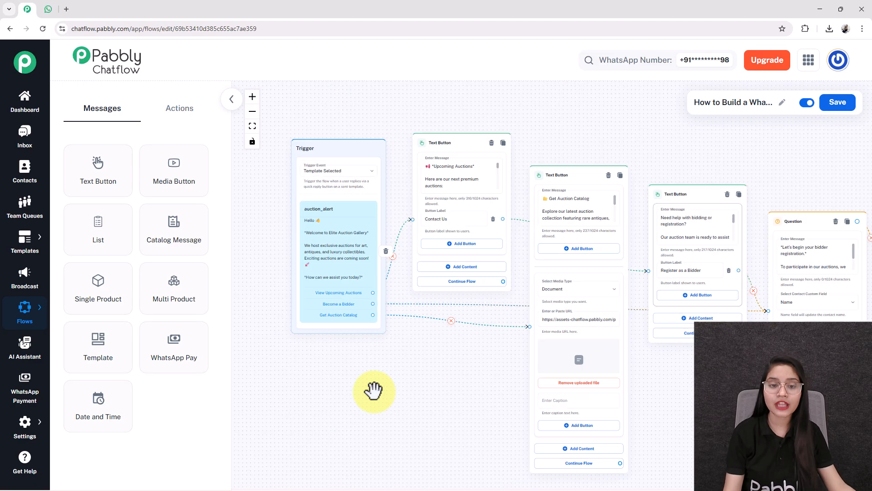
scroll(374, 390, "down", 1)
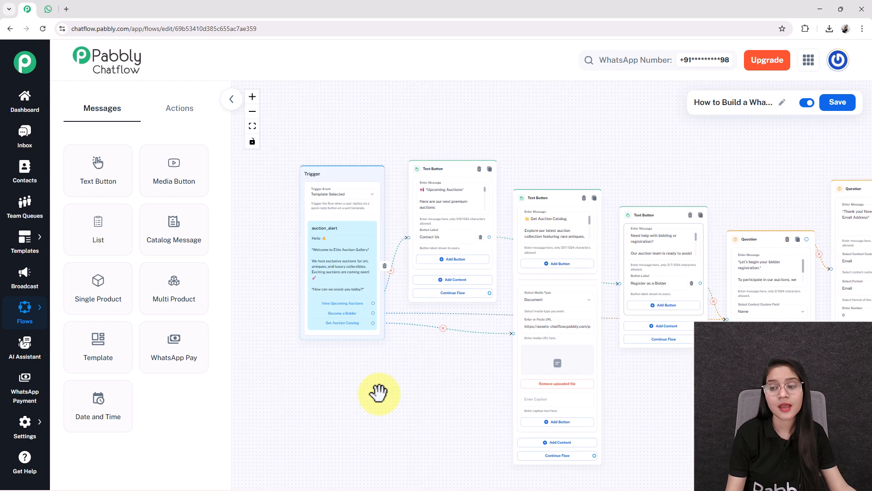
scroll(379, 392, "up", 1)
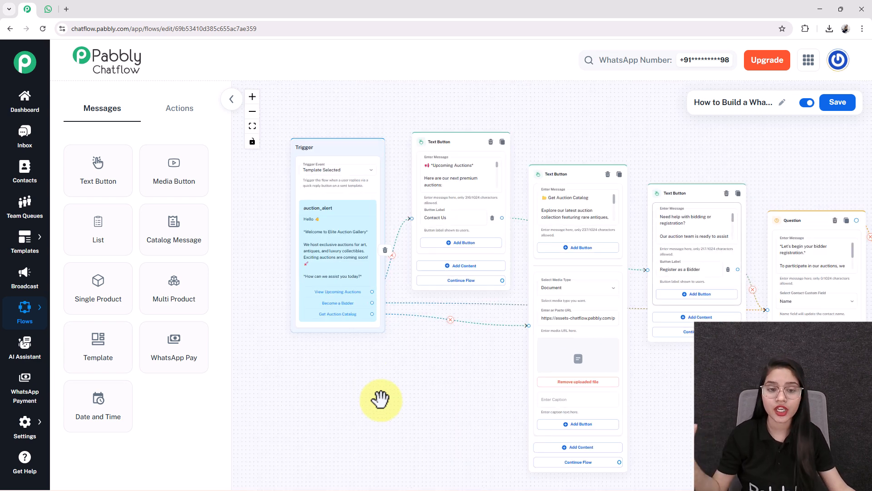
scroll(342, 292, "down", 1)
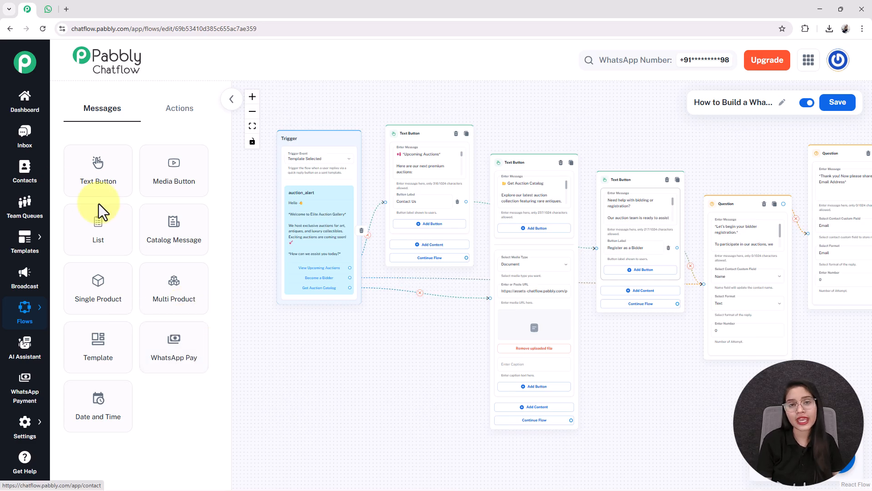
Step: Send the auction_alert template from the Inbox to the test chat, then view it in WhatsApp Web
left_click(35, 146)
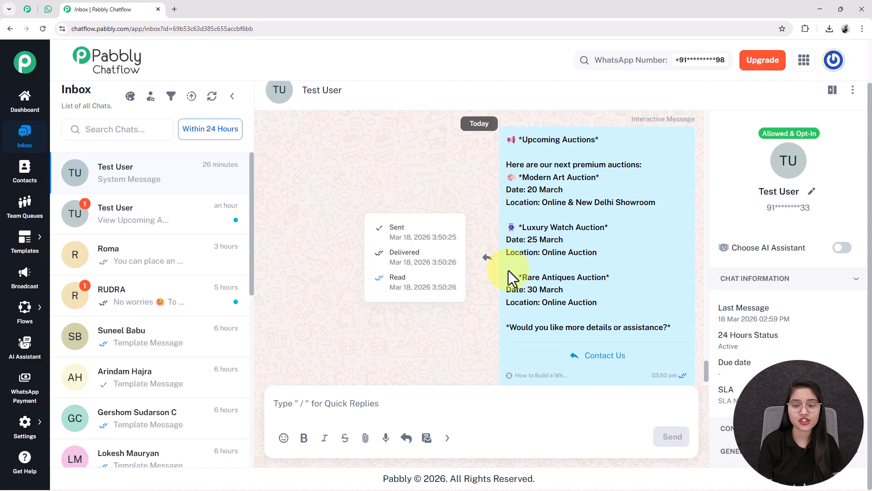
left_click(426, 445)
scroll(311, 335, "down", 1)
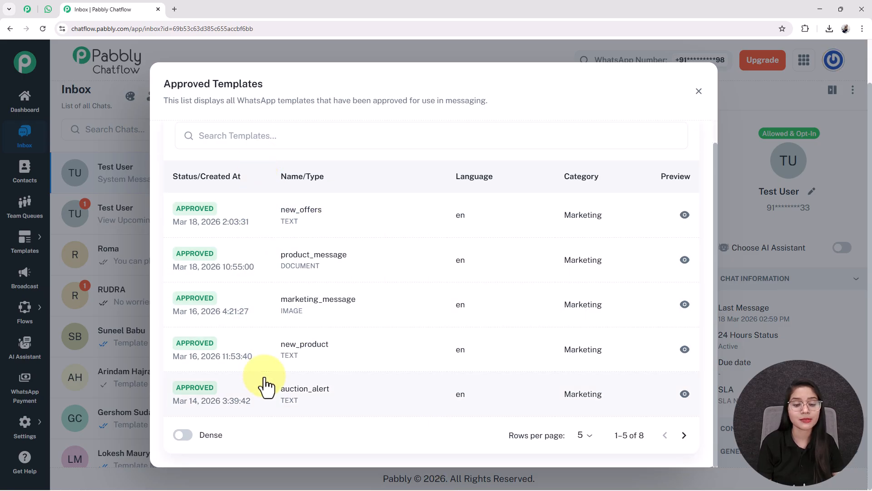
left_click(312, 401)
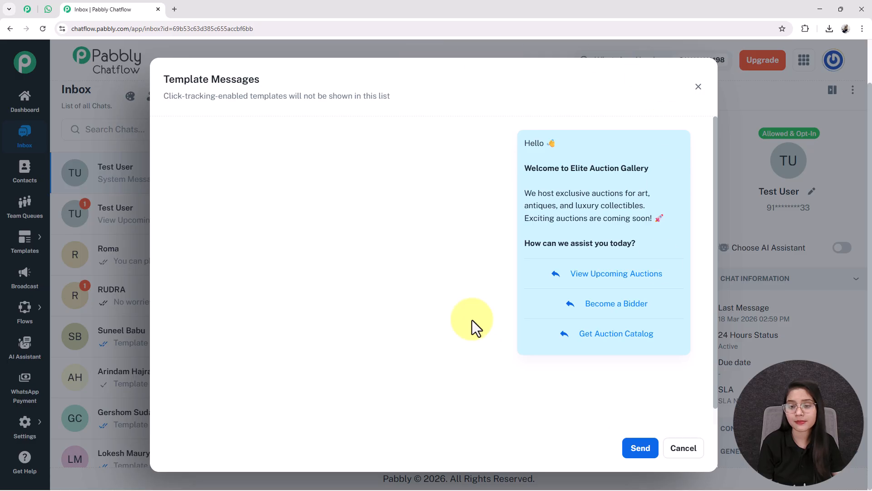
left_click(645, 453)
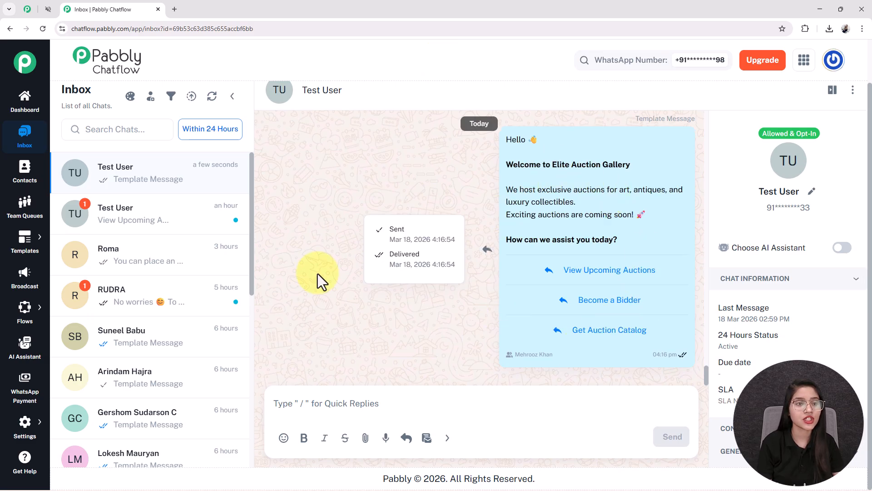
left_click(48, 9)
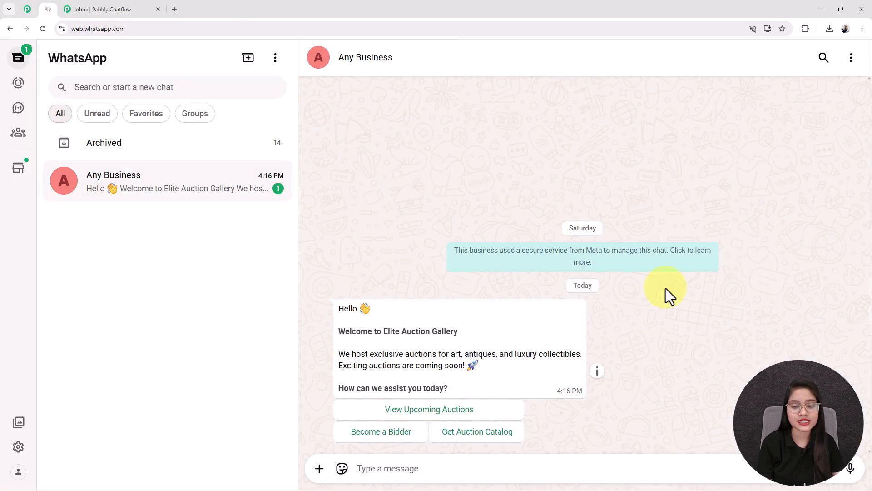
Step: Tap the View Upcoming Auctions, Contact Us and Register as a Bidder reply buttons
left_click_drag(319, 310, 481, 347)
left_click(407, 315)
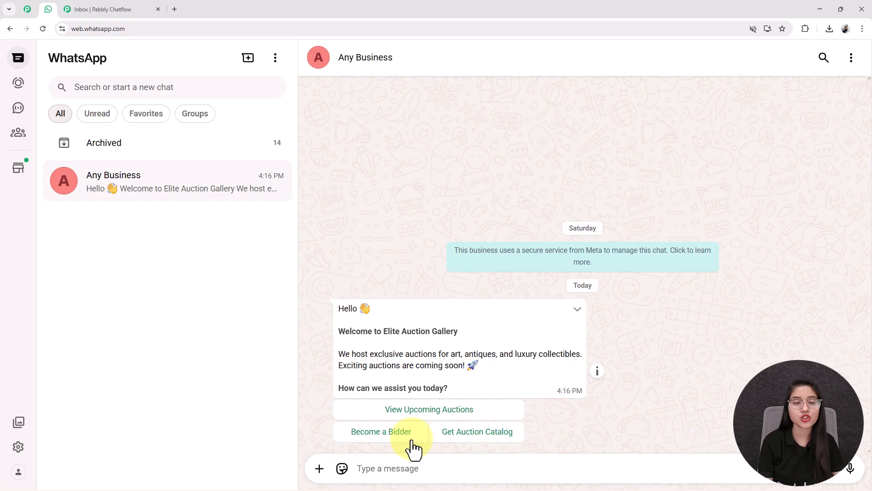
left_click(422, 410)
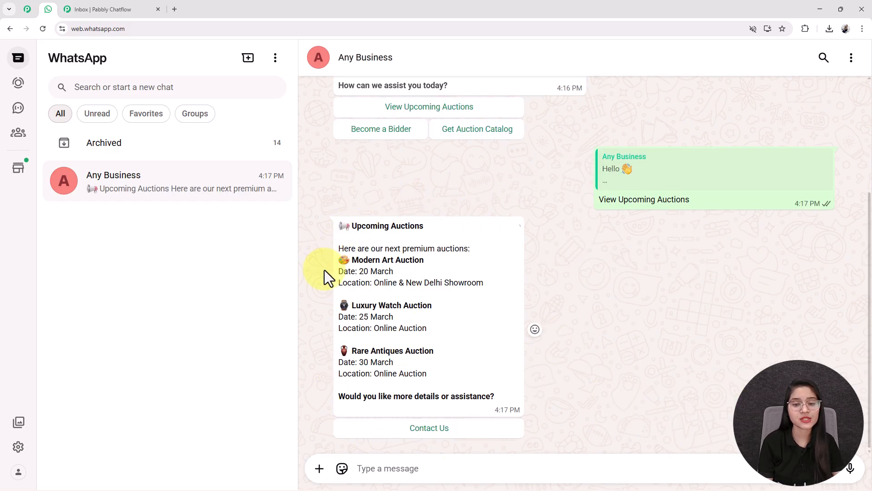
left_click(411, 434)
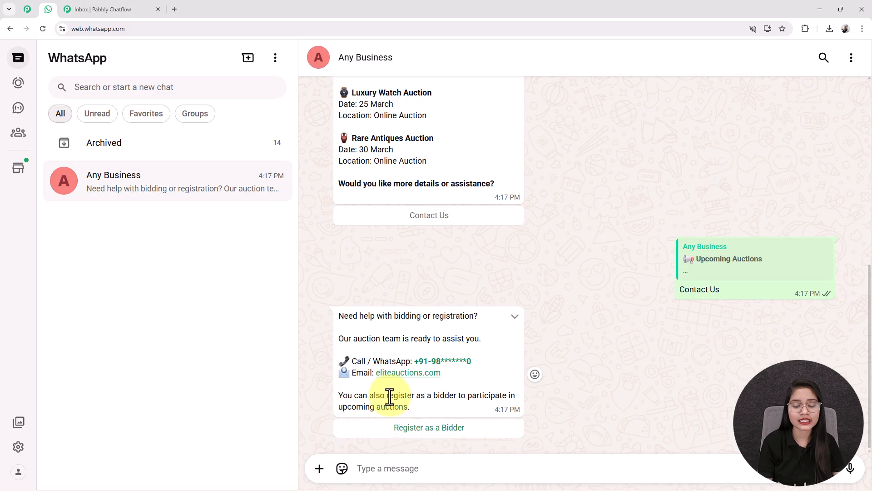
left_click(418, 429)
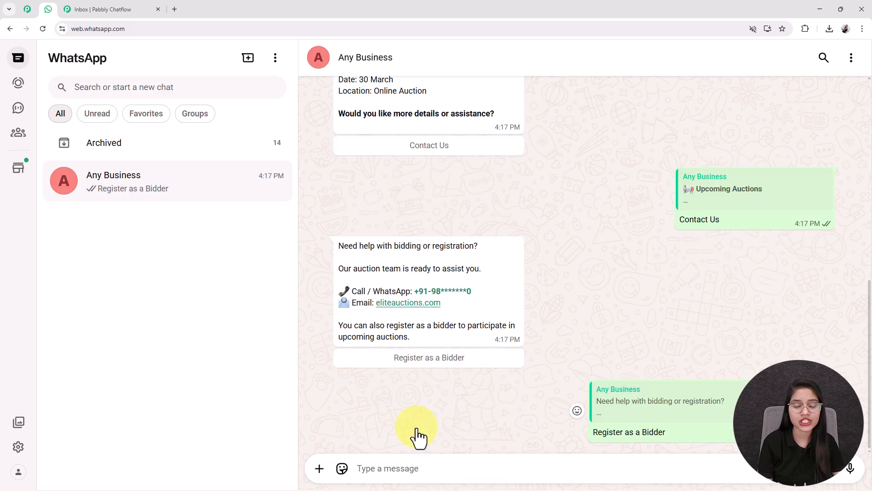
Step: Reply with the bidder's full name and email address to get the registration link
left_click(383, 468)
type("Smart User")
key("Return")
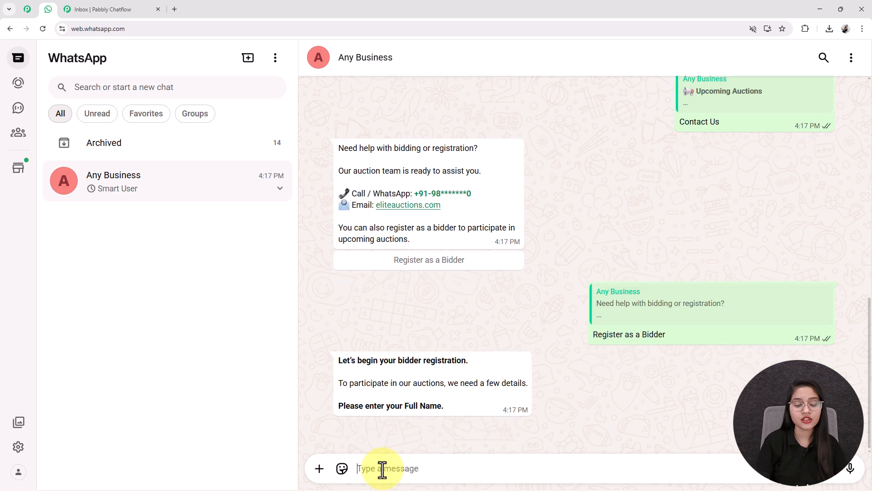
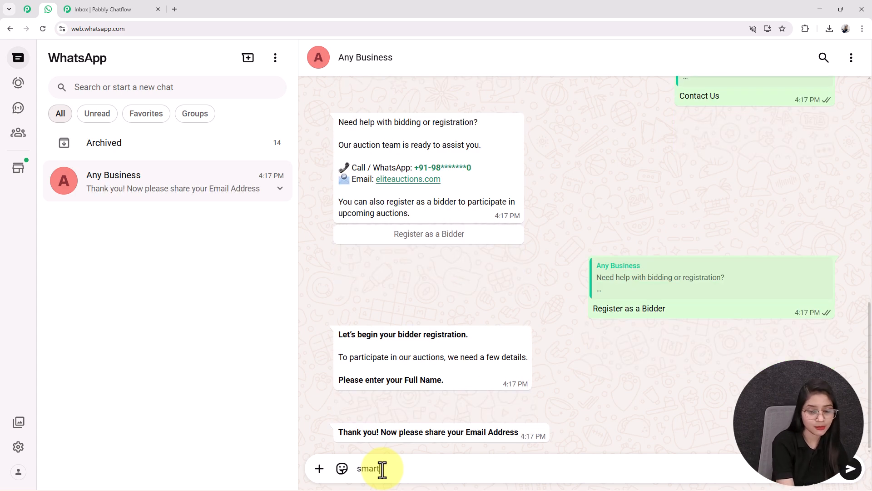
key("Return")
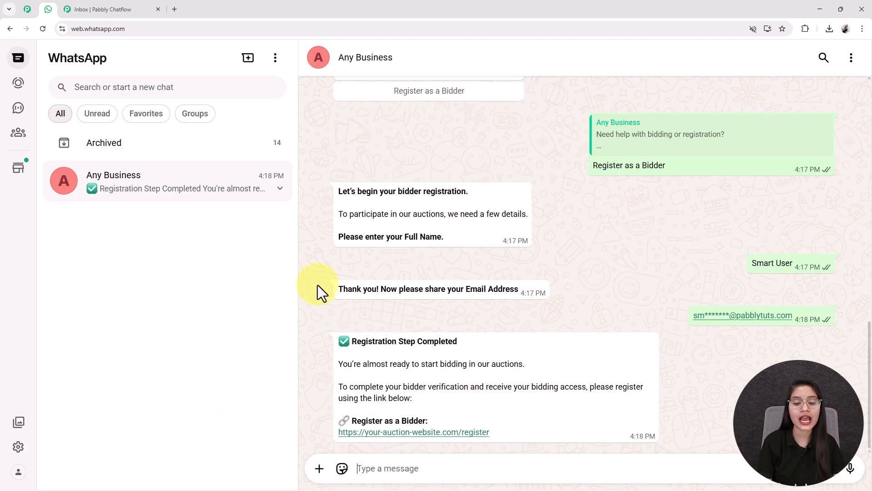
scroll(454, 393, "up", 10)
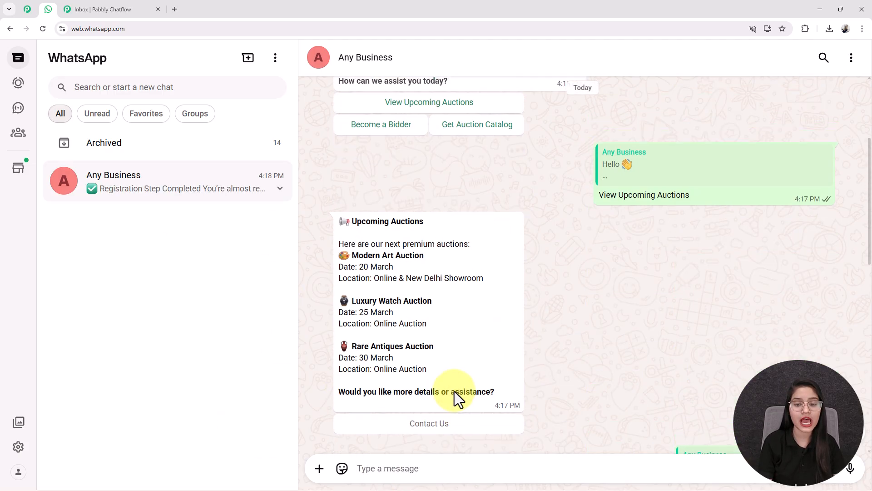
Step: Tap Get Auction Catalog to receive auction_catalog_sample.pdf, then view the Pabbly coupon image
scroll(454, 391, "up", 4)
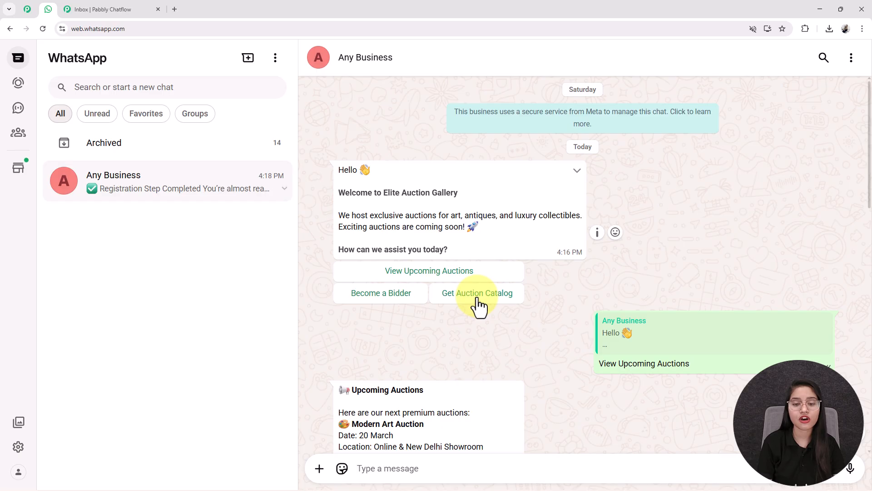
left_click(476, 298)
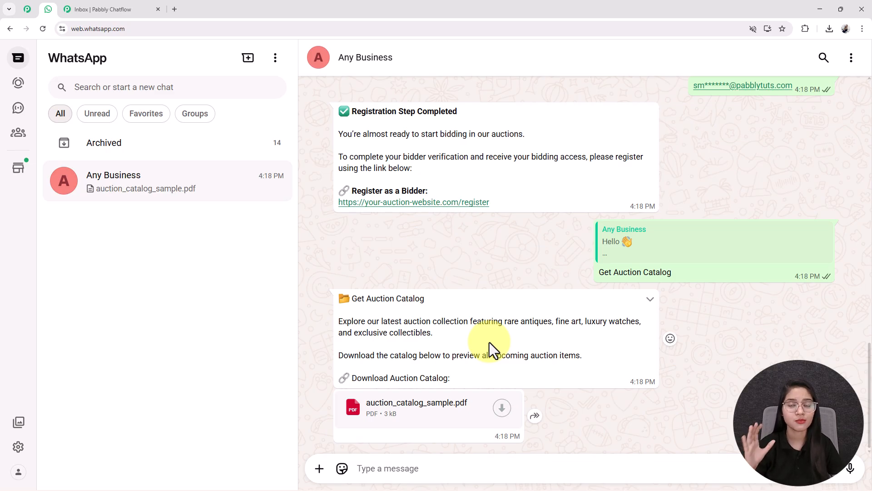
scroll(489, 342, "up", 10)
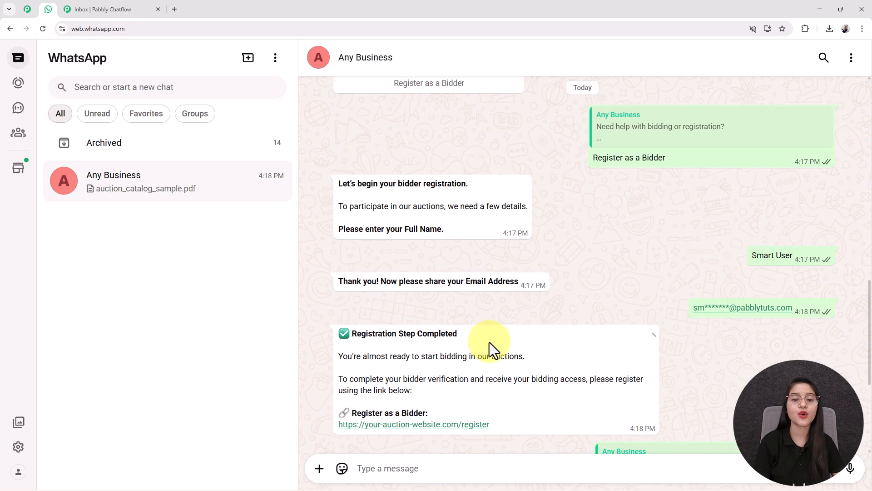
scroll(410, 188, "up", 10)
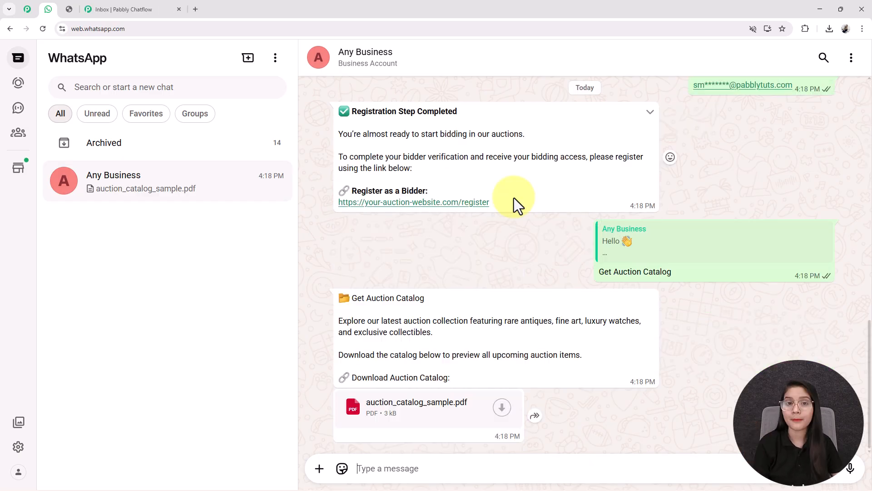
left_click(69, 9)
scroll(363, 220, "down", 2)
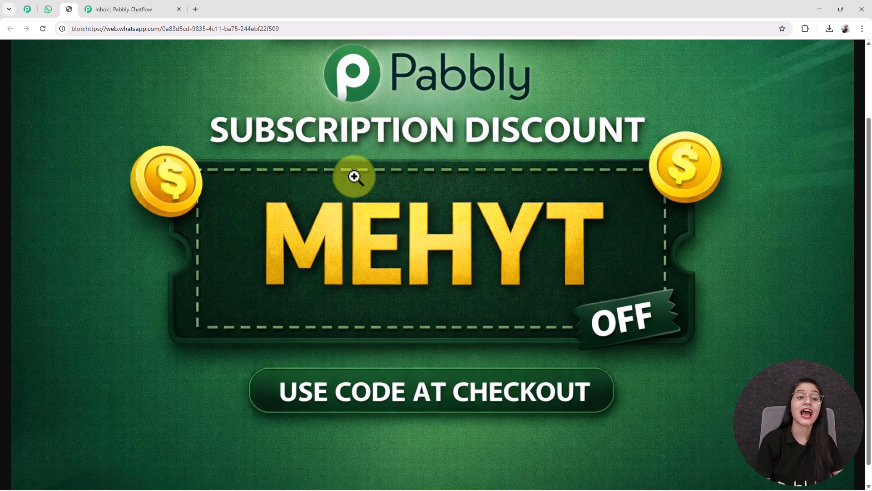
Step: Return to the Any Business chat and scroll through the full auction bot exchange
scroll(109, 163, "up", 2)
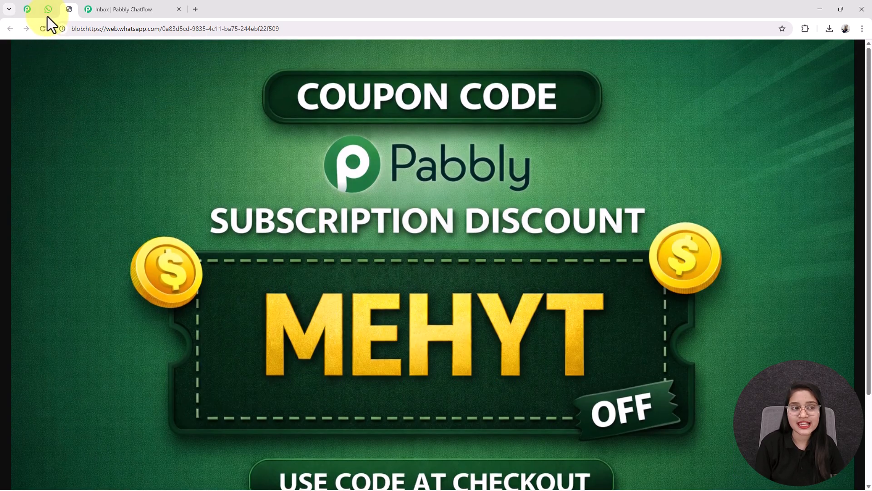
left_click(47, 16)
scroll(441, 180, "up", 10)
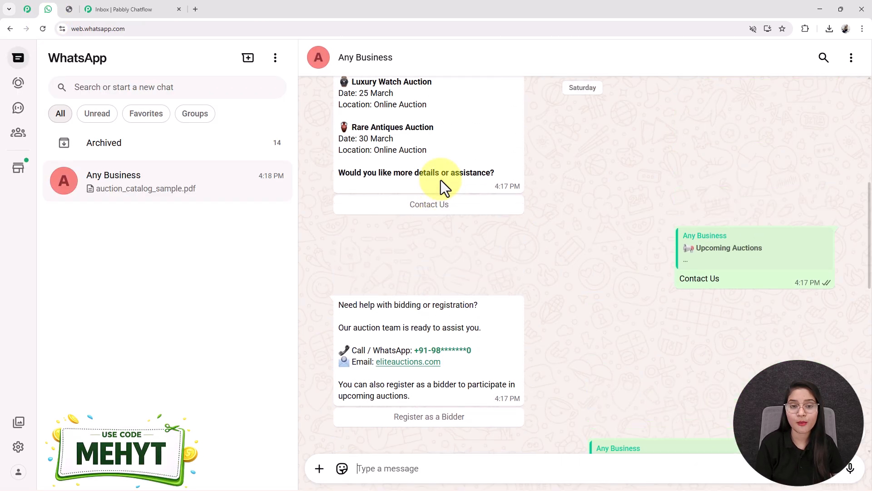
scroll(441, 180, "up", 6)
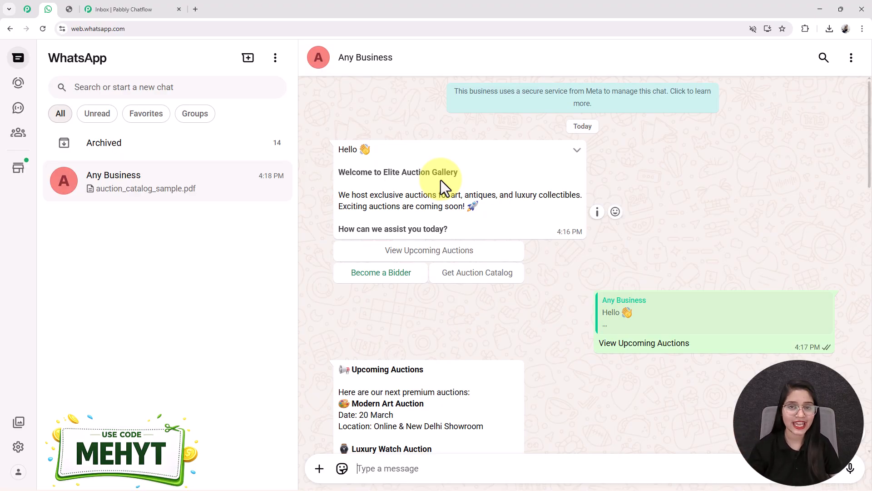
scroll(485, 333, "down", 15)
scroll(564, 222, "up", 5)
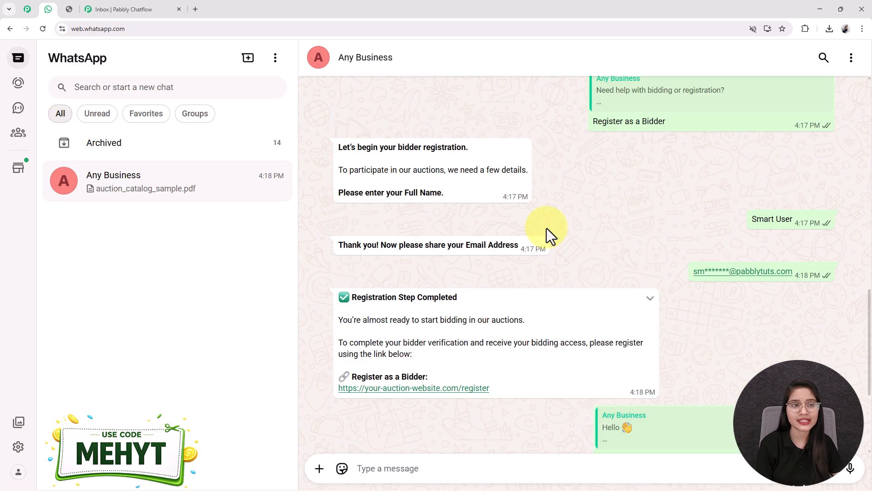
Step: Open pabbly.com/chatflow in a new tab and close the 'Wait! Before you go!' popup
left_click(199, 9)
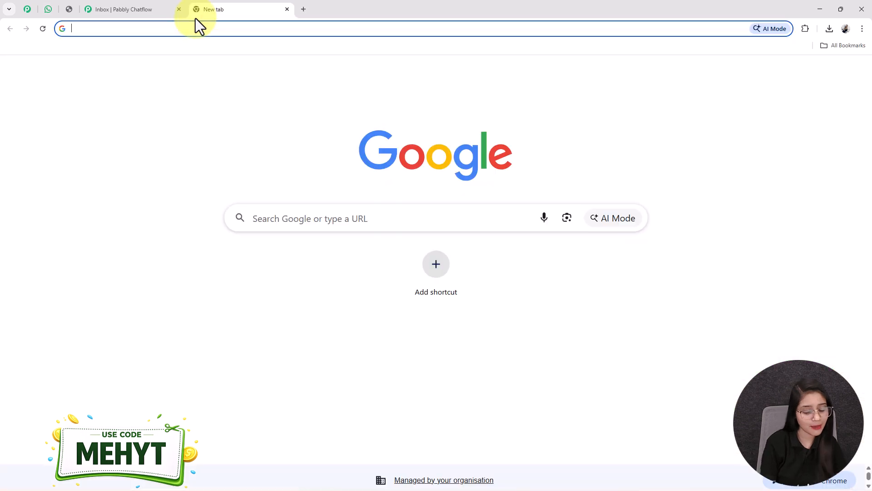
type("pabb")
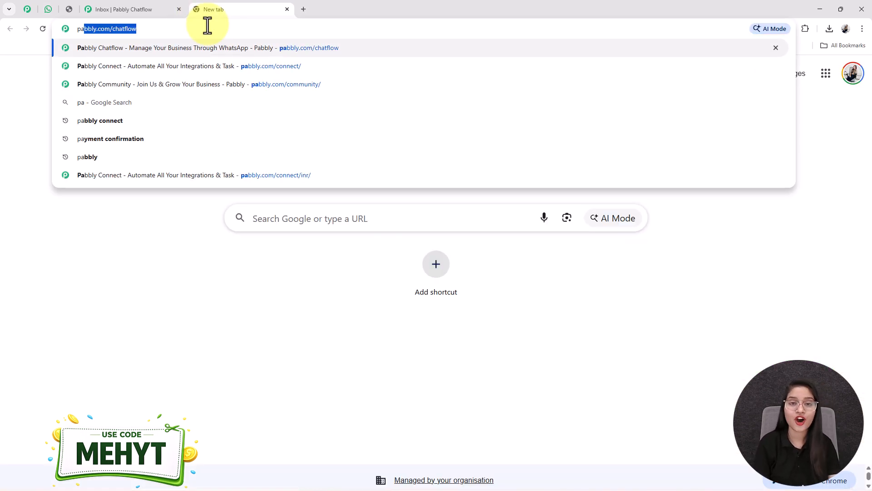
key("Right")
key("Return")
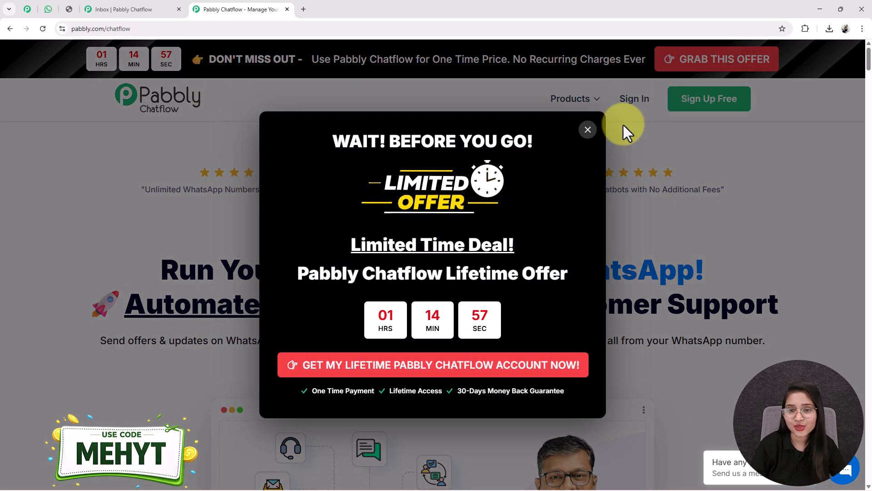
left_click(588, 130)
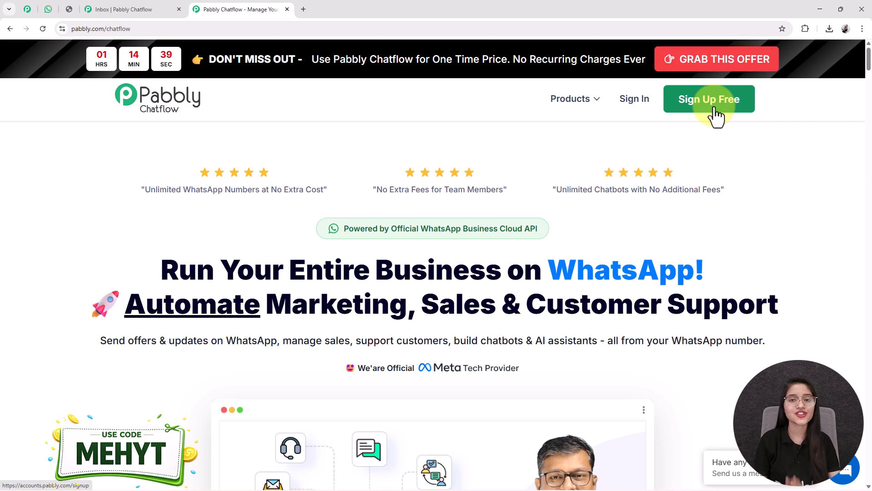
Step: Sign in to Pabbly Accounts and launch Pabbly Chatflow with Access Now on its app card
left_click(631, 100)
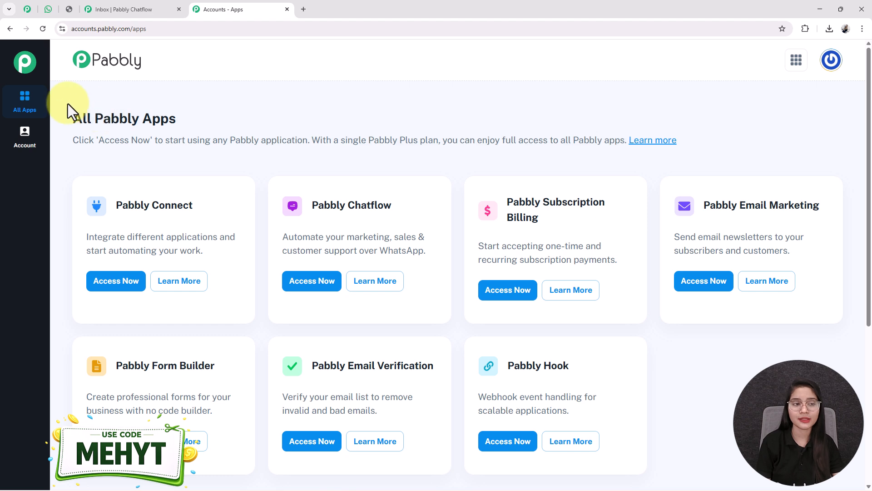
left_click_drag(403, 209, 307, 214)
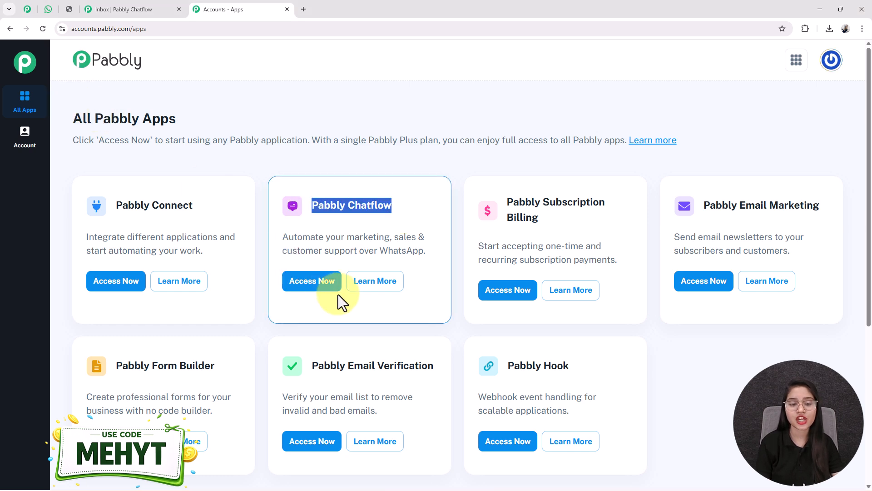
left_click(305, 287)
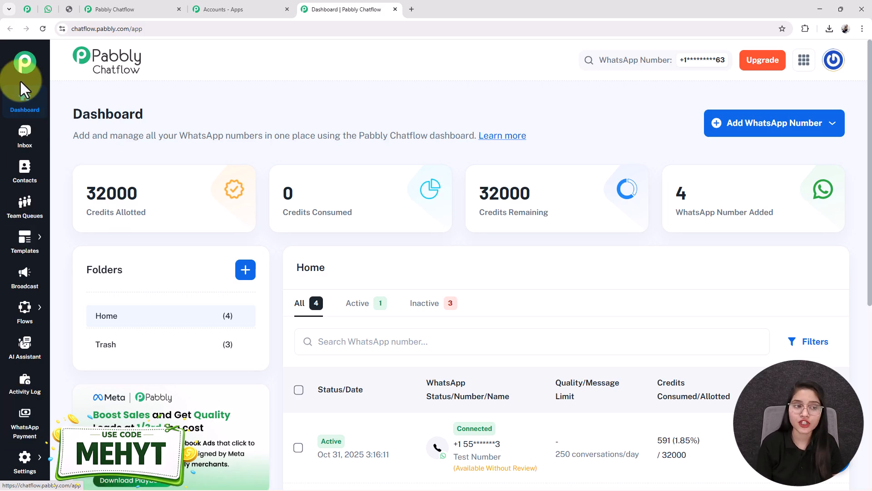
Step: Choose Flows from the sidebar's Flows flyout to reach the Flow Builder list
mouse_move(22, 330)
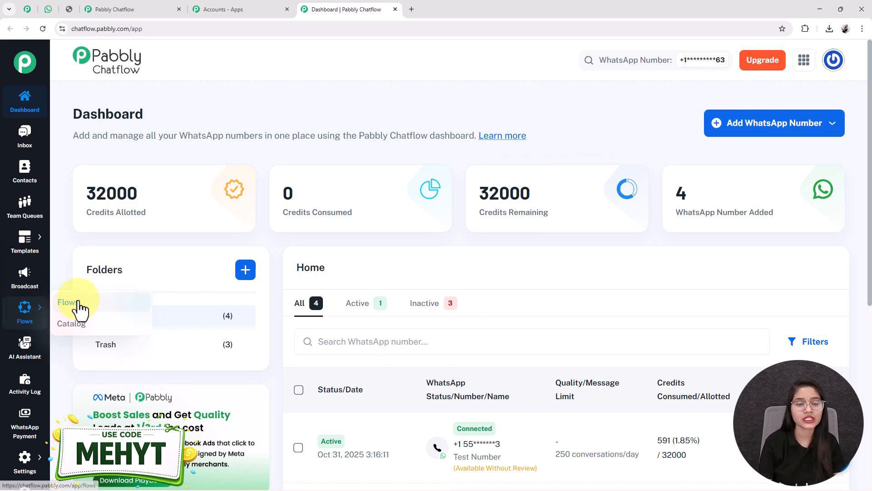
left_click(78, 305)
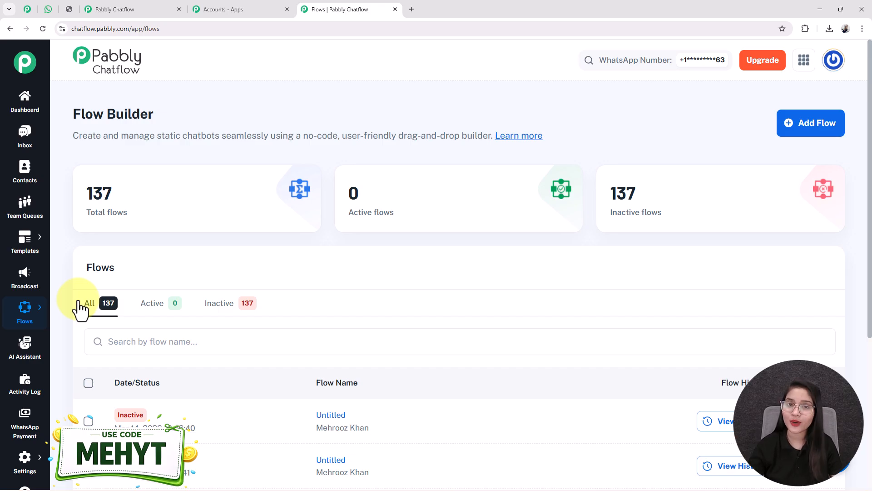
Step: Add a new flow, rename it from Untitled to the pasted how-to guide title, and save it
left_click(808, 123)
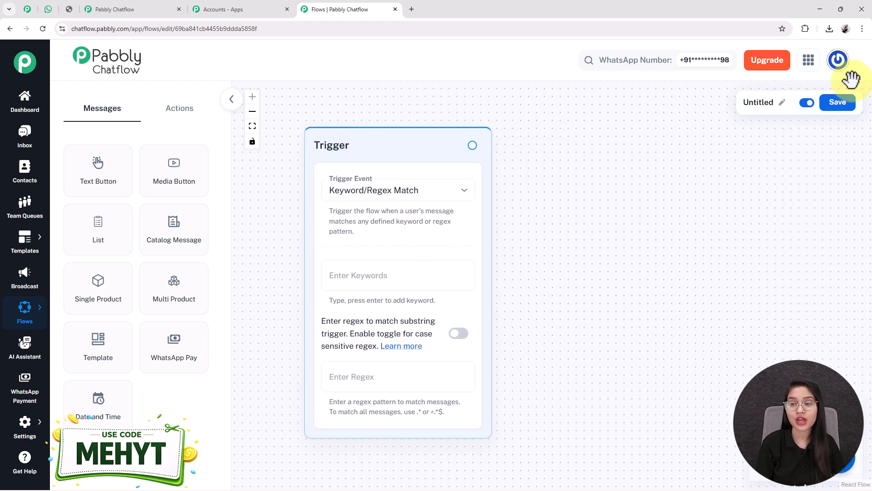
left_click(782, 103)
left_click_drag(740, 107, 585, 121)
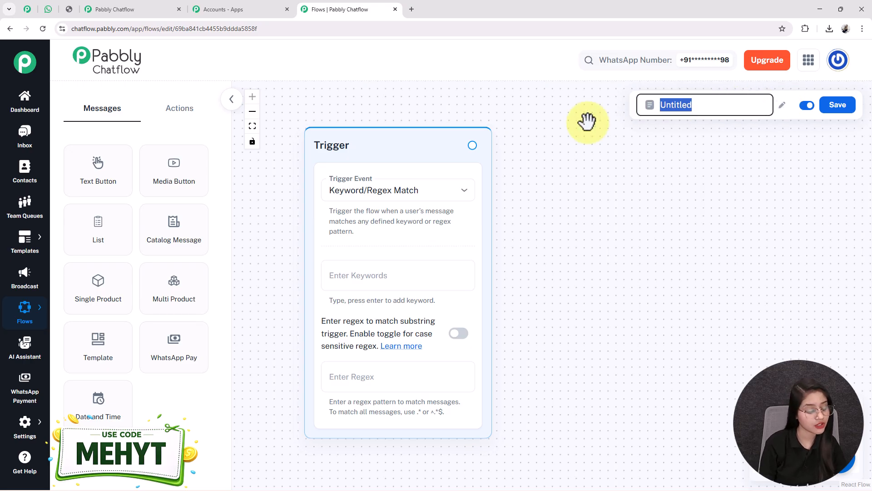
key("ctrl+v")
key("Home")
key("End")
key("Home")
key("Right")
key("Right")
key("Right")
key("Right")
key("Right")
key("Right")
key("Right")
key("Right")
key("Right")
key("Right")
key("Right")
key("Right")
key("Right")
key("Right")
key("Right")
key("Right")
key("Right")
key("Right")
key("Right")
key("Right")
key("Right")
key("Right")
key("Right")
key("Right")
key("Right")
key("Right")
key("Right")
key("Right")
key("Right")
key("Right")
key("Right")
key("Right")
key("Right")
key("Right")
key("Right")
key("Right")
key("Right")
key("Right")
key("Right")
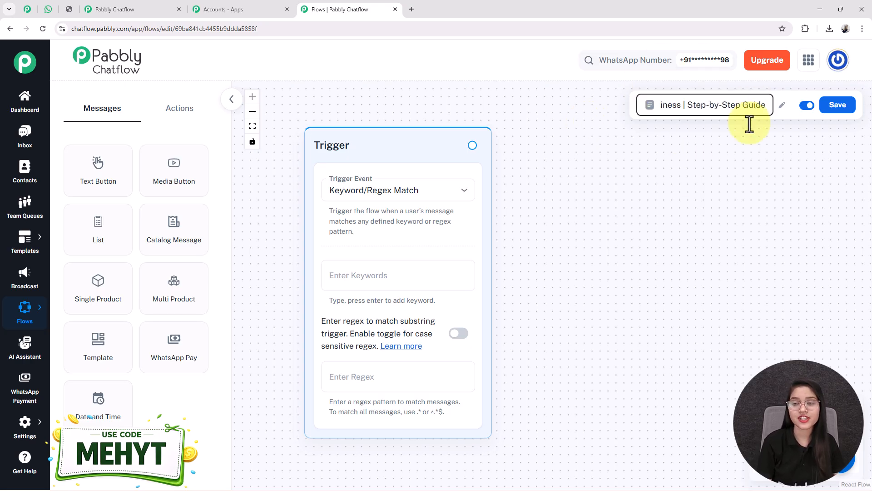
left_click(790, 151)
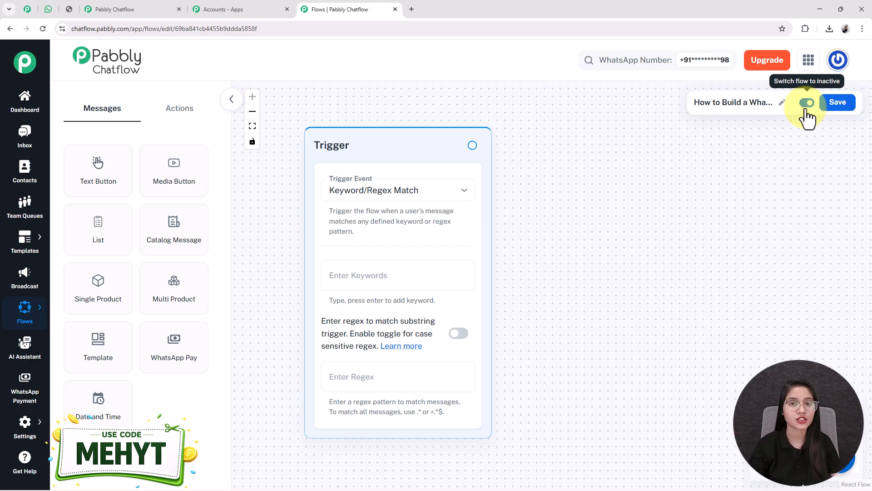
left_click(840, 110)
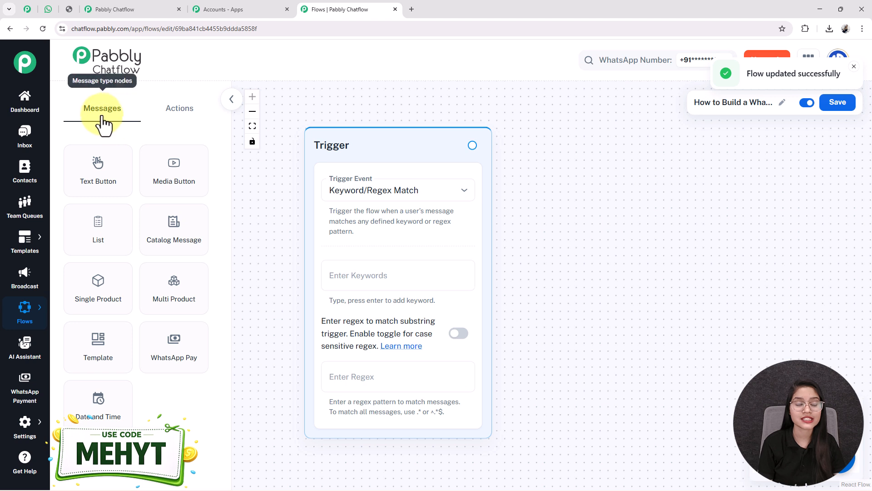
Step: Set the trigger event to Template Selected using the auction_alert template
left_click(194, 105)
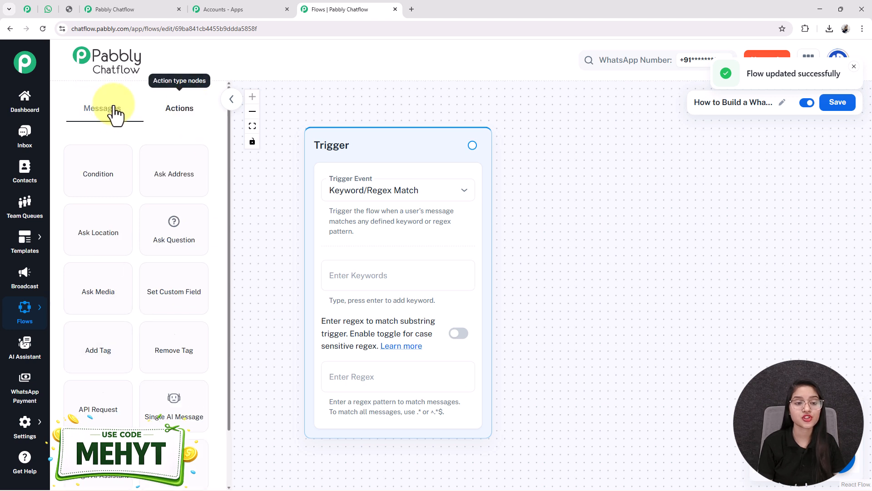
left_click(111, 111)
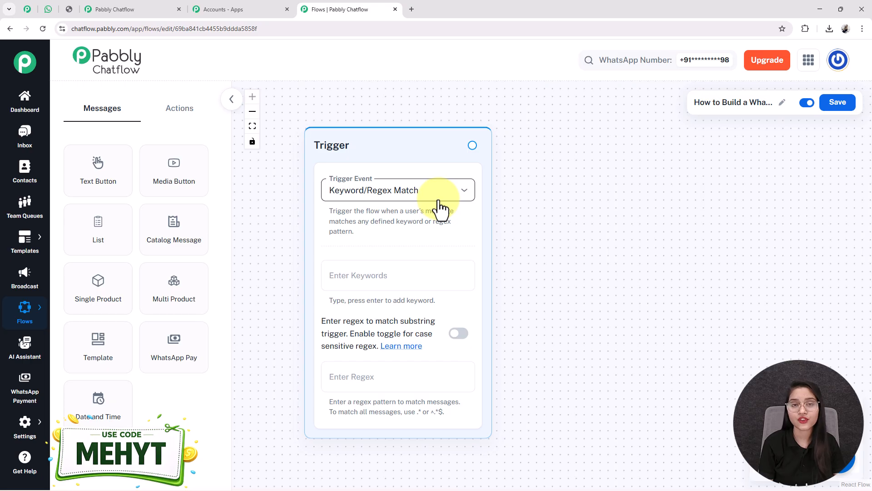
left_click(415, 193)
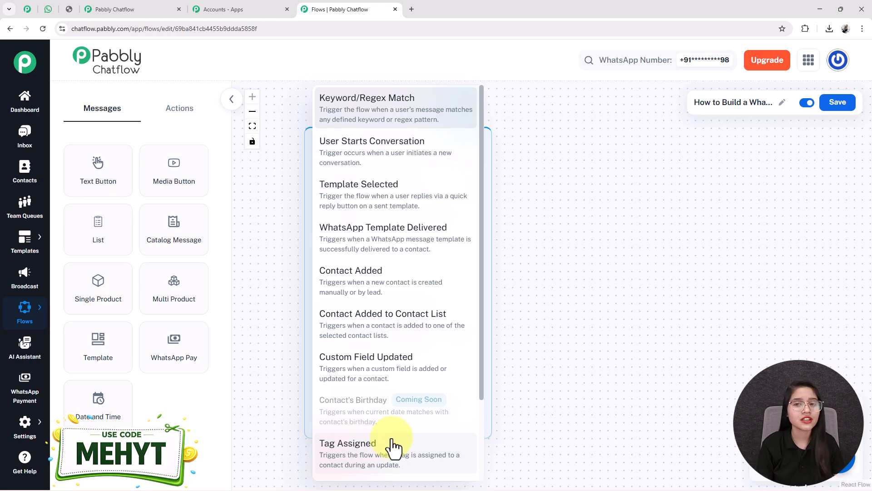
left_click(351, 190)
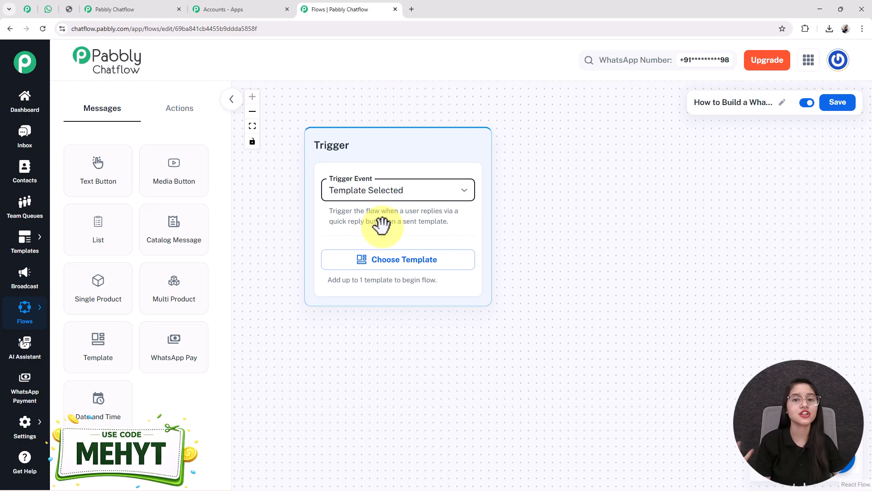
left_click(405, 269)
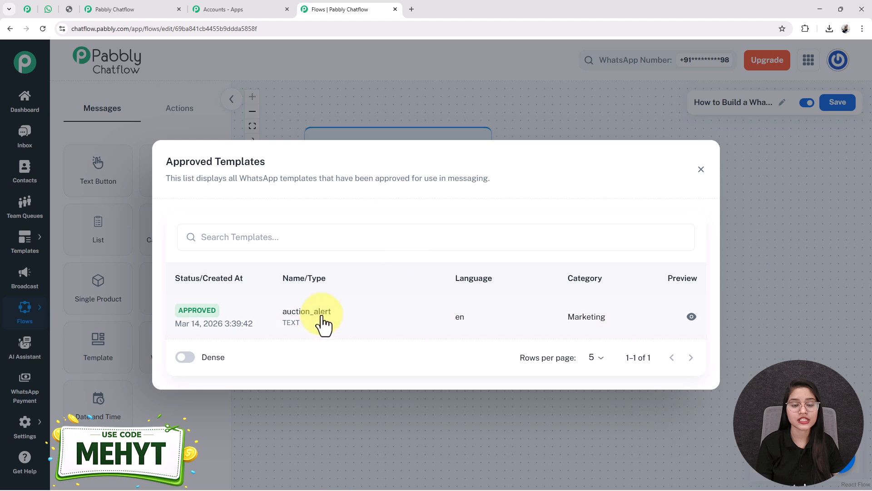
left_click(325, 331)
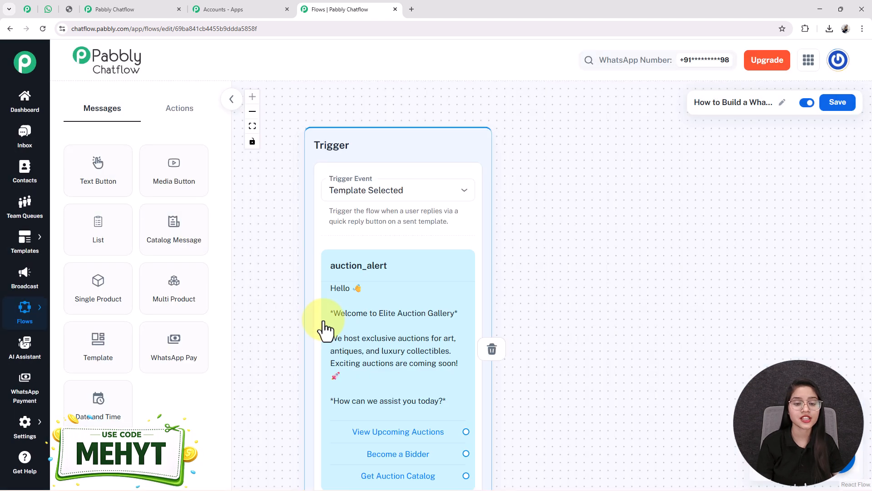
scroll(525, 313, "down", 3)
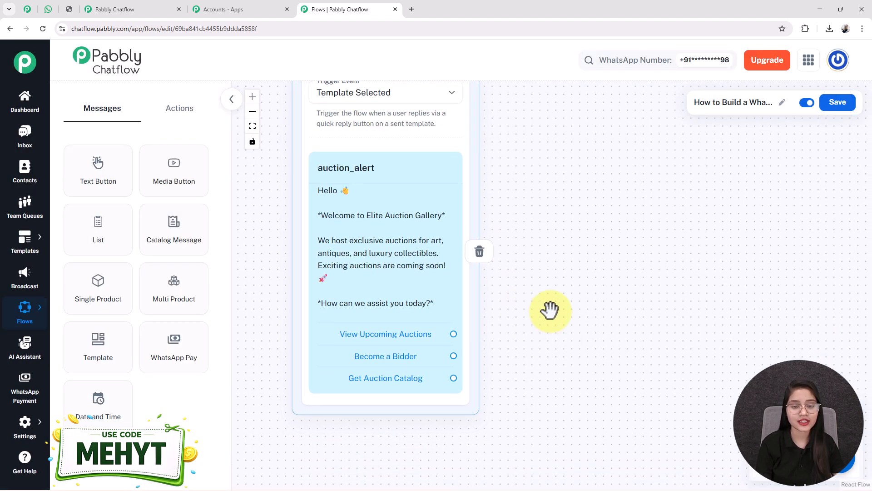
scroll(549, 307, "up", 3)
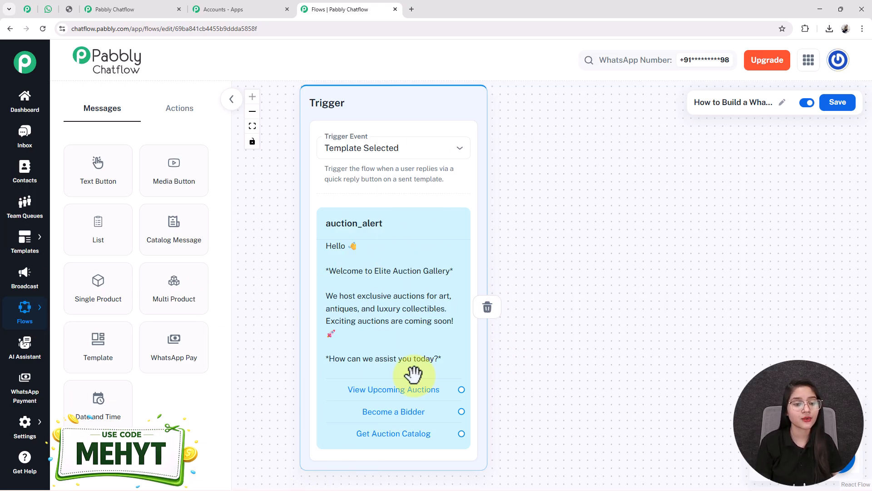
Step: Open the Templates page in a new browser tab
mouse_move(25, 248)
right_click(78, 234)
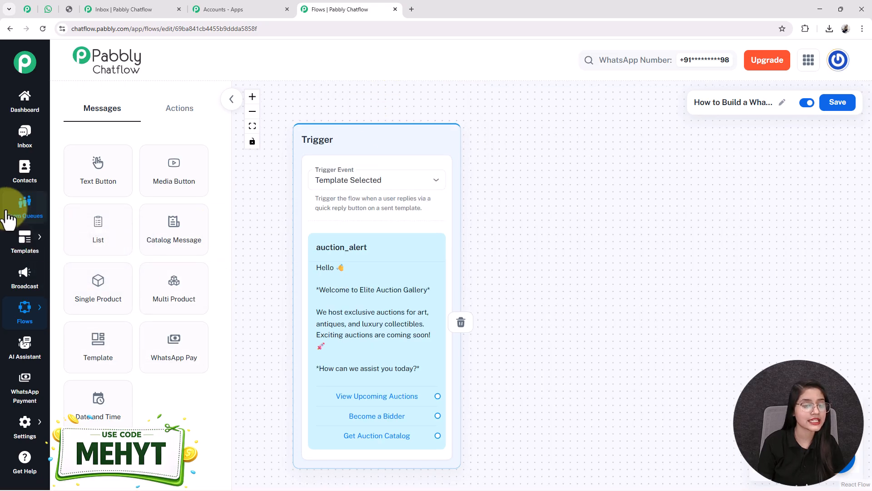
mouse_move(25, 247)
left_click(79, 234)
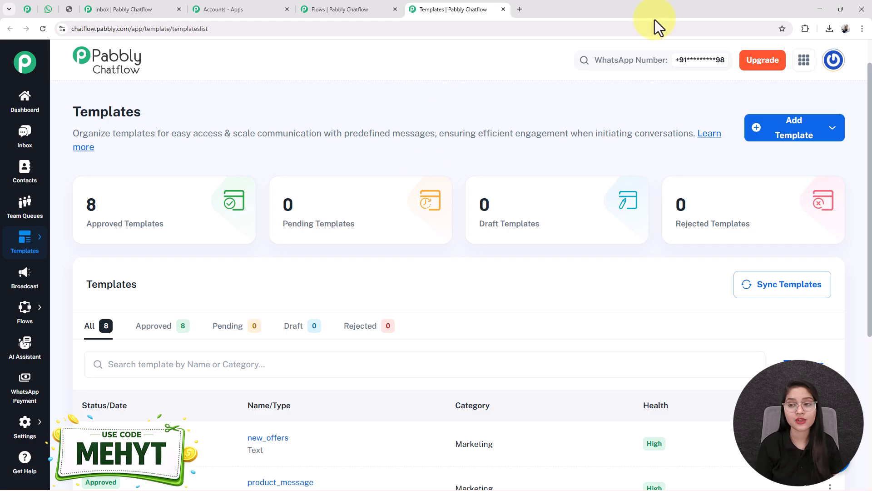
Step: Choose Add Template from the Add Template dropdown to get a blank New Template form
left_click(782, 137)
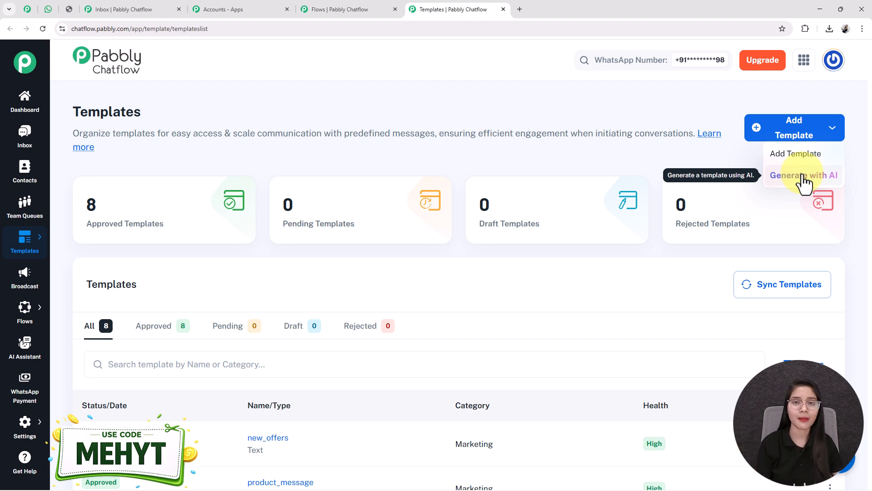
left_click(796, 155)
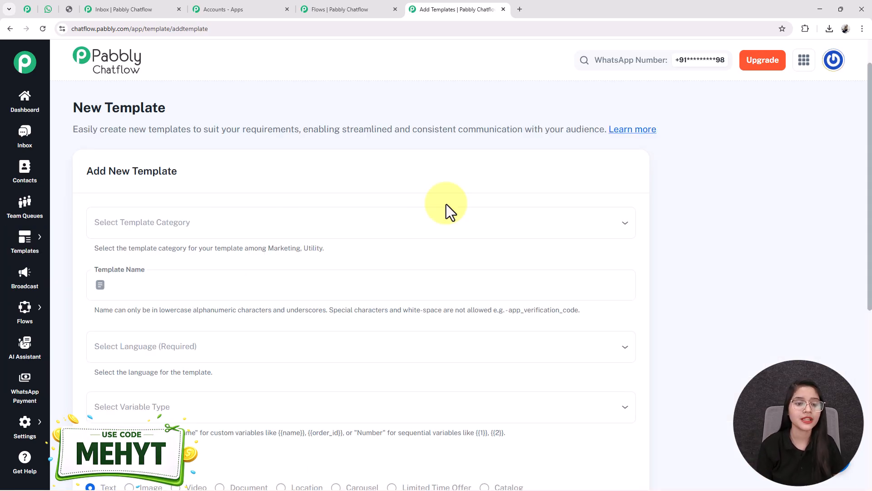
Step: Make the new template a Marketing template named auction_alert
scroll(446, 203, "down", 2)
left_click(154, 138)
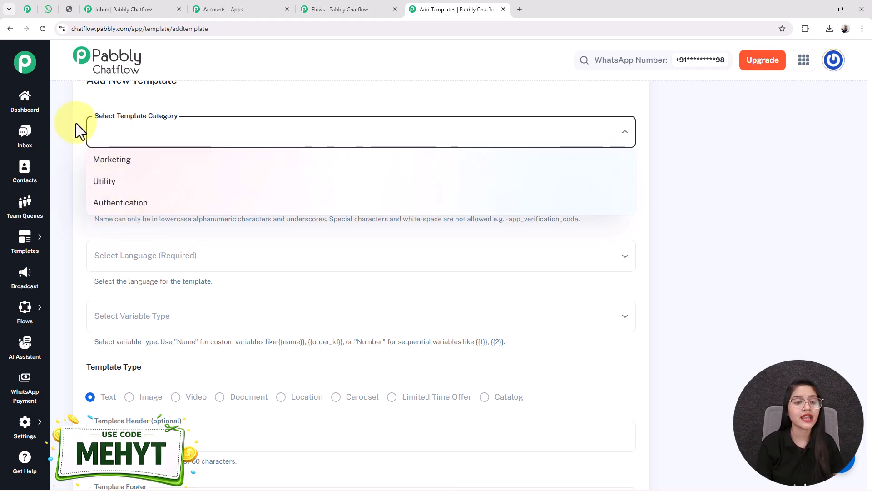
left_click(107, 159)
left_click(134, 195)
type("auction_alert")
Step: Set the template language to English and the variable type to Name
scroll(134, 195, "down", 2)
left_click(163, 165)
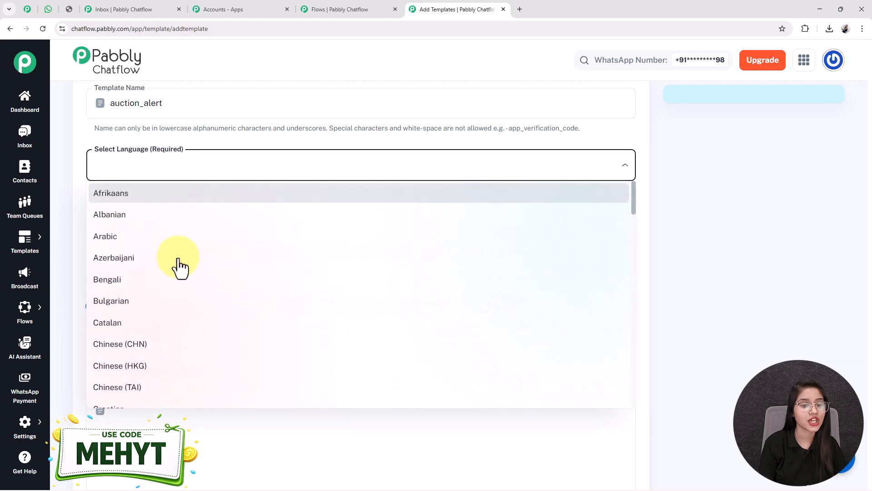
scroll(88, 278, "down", 5)
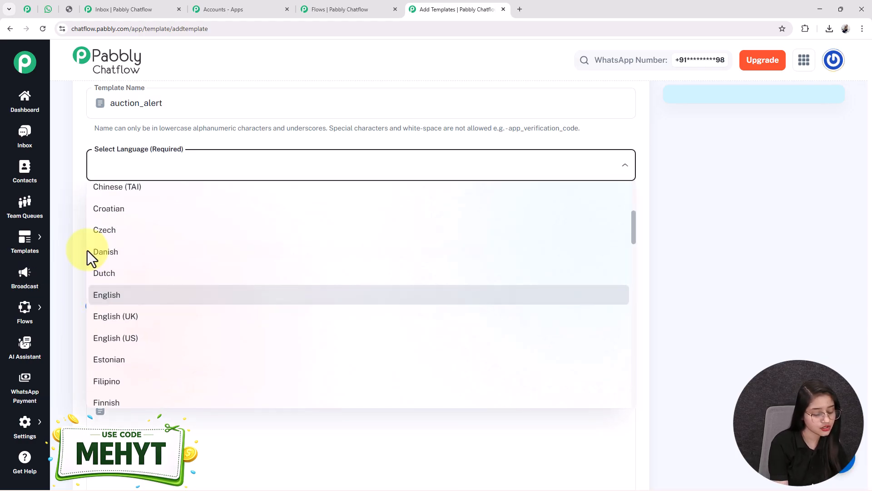
left_click(107, 294)
scroll(155, 164, "down", 2)
left_click(147, 145)
left_click(131, 164)
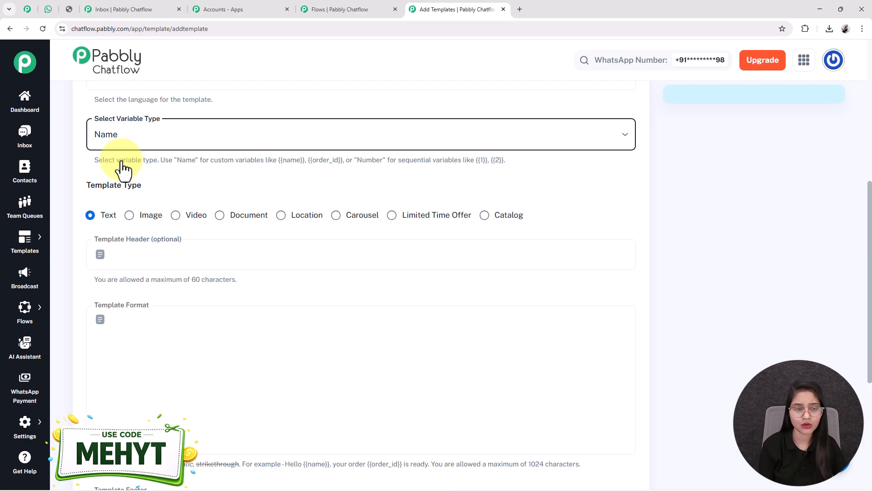
Step: Choose Text as the template type and move on to the header and body fields
scroll(123, 163, "down", 1)
left_click_drag(142, 140, 85, 141)
scroll(102, 184, "up", 1)
left_click(104, 215)
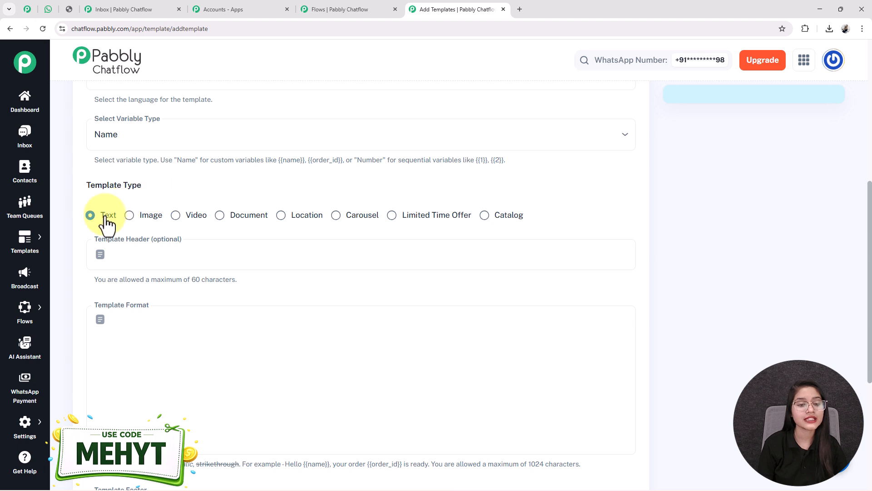
scroll(138, 225, "down", 1)
scroll(138, 225, "down", 1)
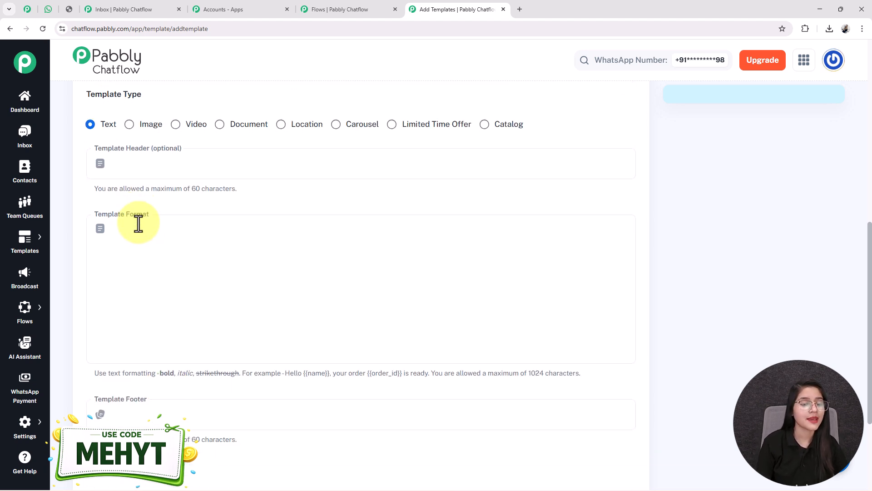
left_click(146, 173)
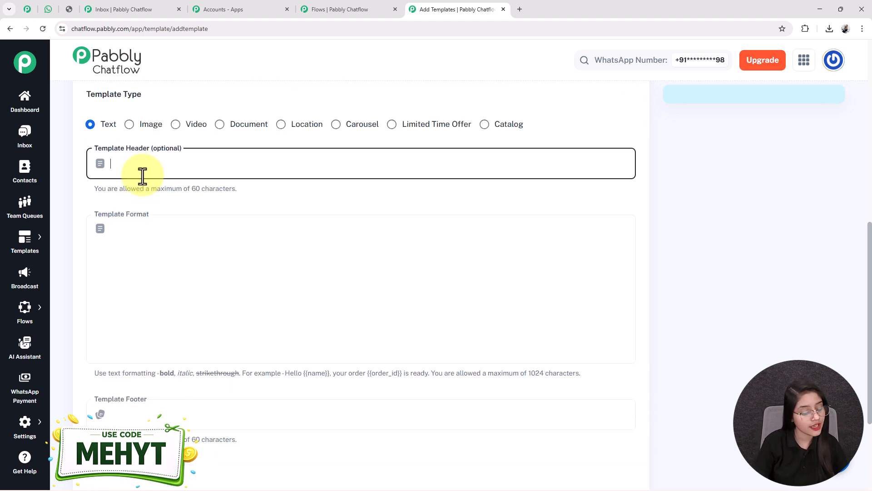
left_click(144, 238)
scroll(151, 231, "down", 2)
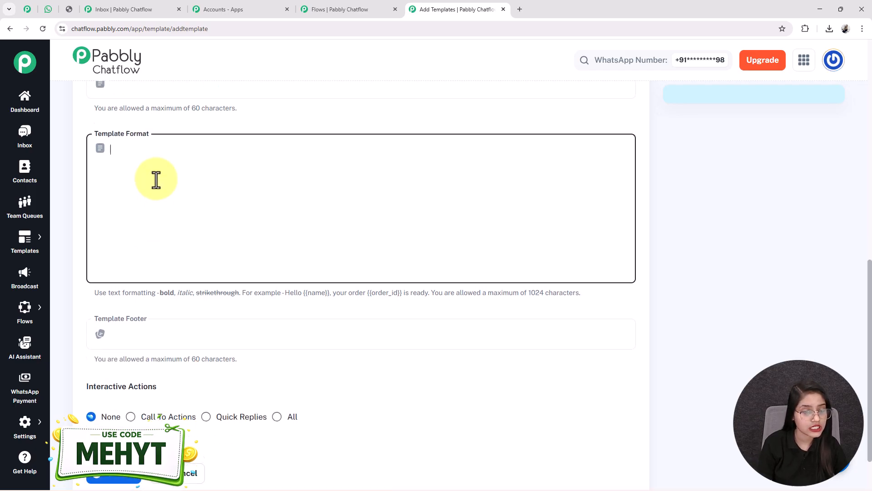
scroll(146, 187, "up", 1)
type("Hello 👋  Welcome to Elite Auction Gallery  We host exclusive auctions for art, antiques, and luxury collectibles. Exciting auctions are coming soon! 🚀  How can we assist you today?")
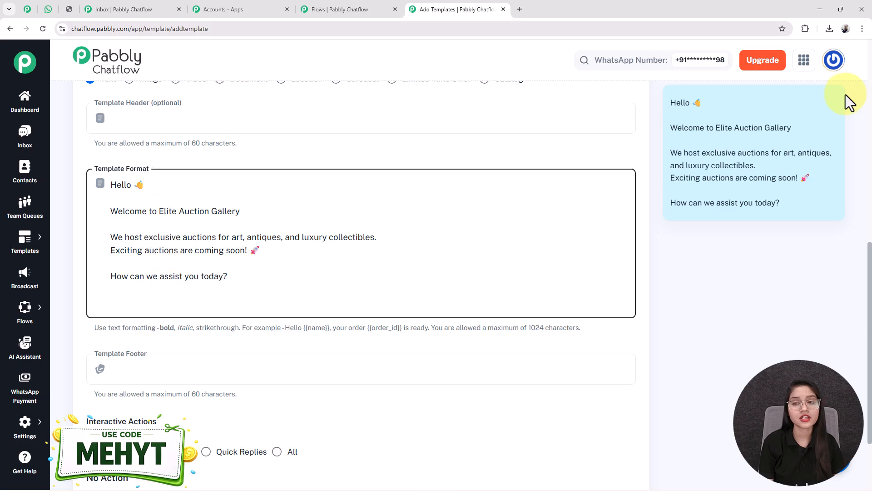
scroll(754, 203, "up", 1)
scroll(292, 259, "down", 3)
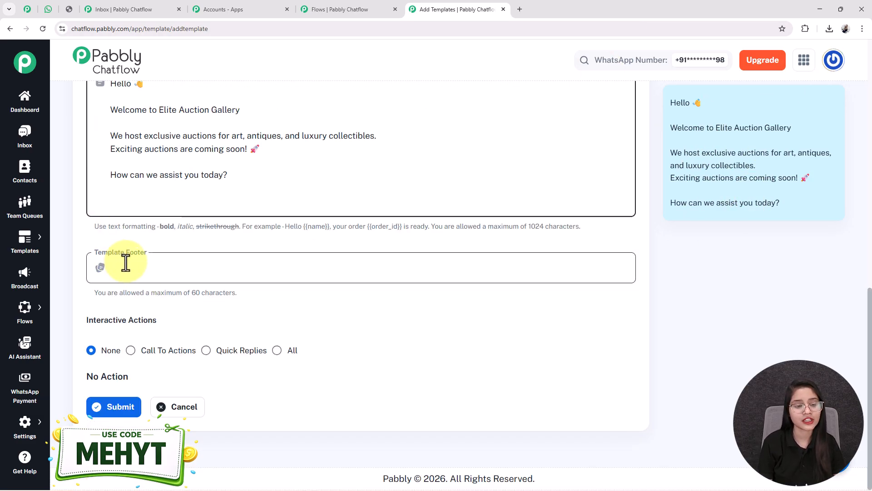
triple_click(96, 320)
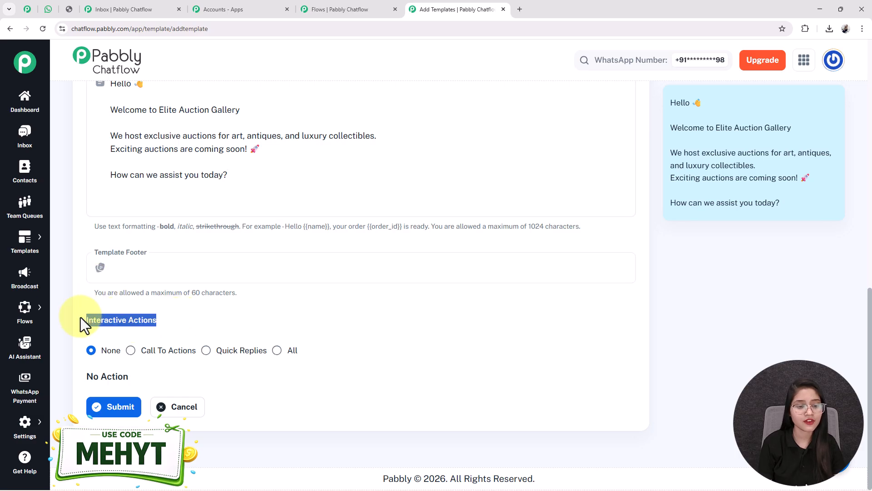
left_click(152, 312)
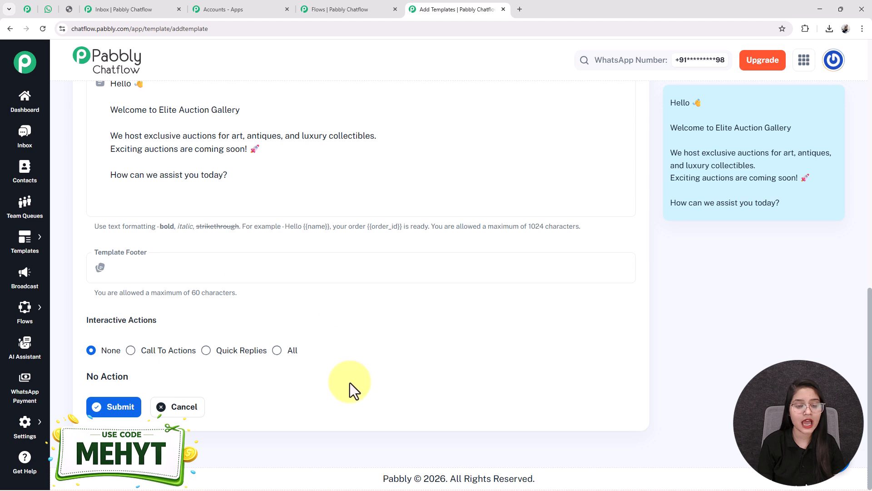
left_click_drag(157, 320, 84, 317)
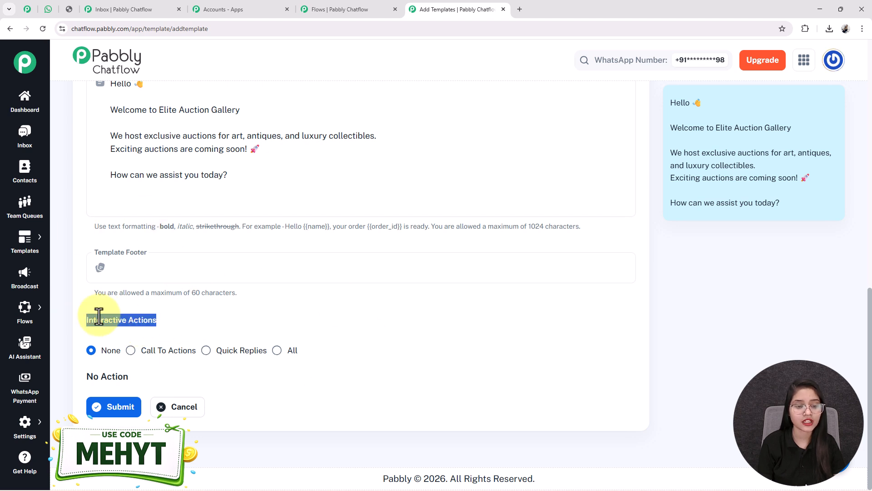
Step: Add three quick replies: View Upcoming Auctions, Become a Bidder and Get Auction Catalog
left_click(206, 350)
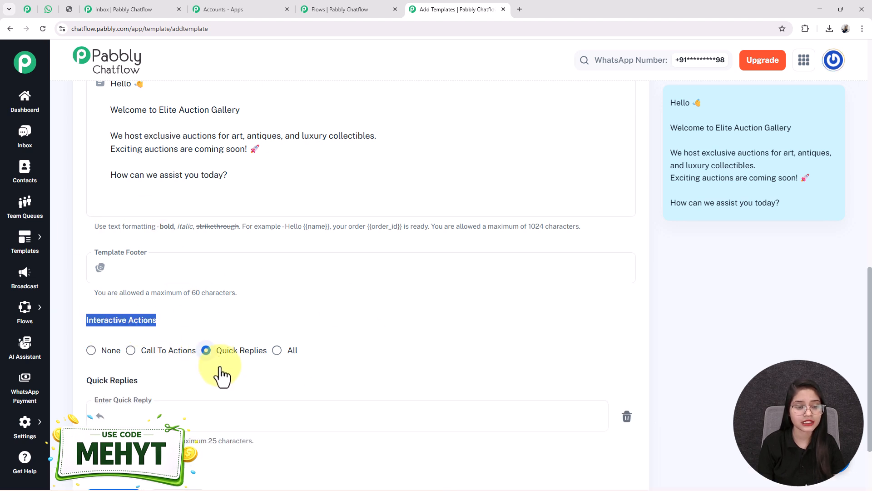
scroll(75, 304, "down", 2)
left_click(136, 332)
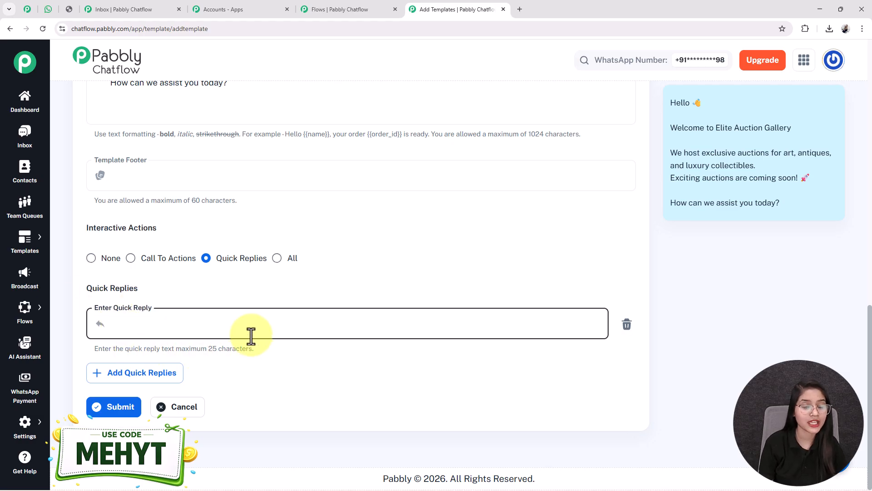
type("View Upcoming Auctions")
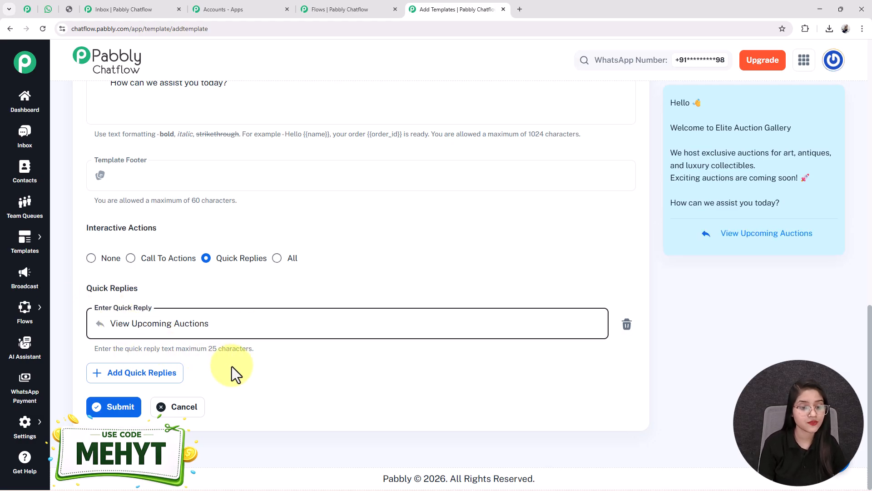
left_click(142, 382)
type("Become a Bidder")
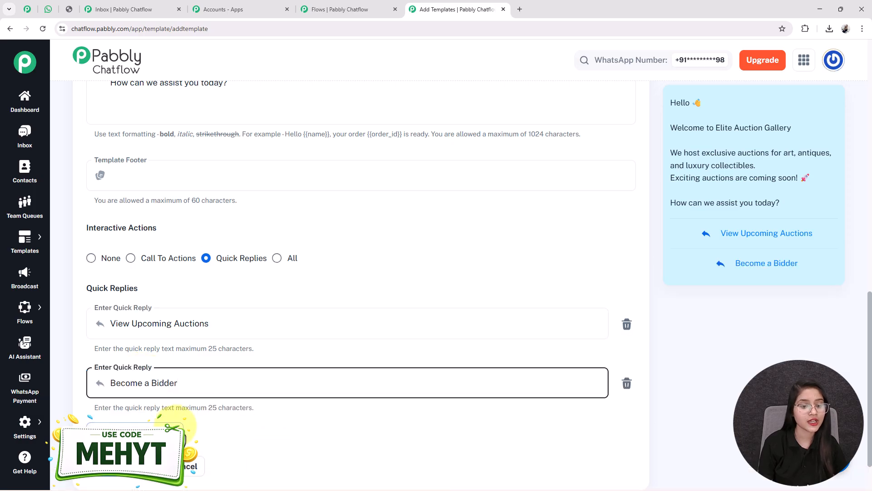
scroll(154, 390, "down", 2)
left_click(145, 373)
type("Get Auction Catalog")
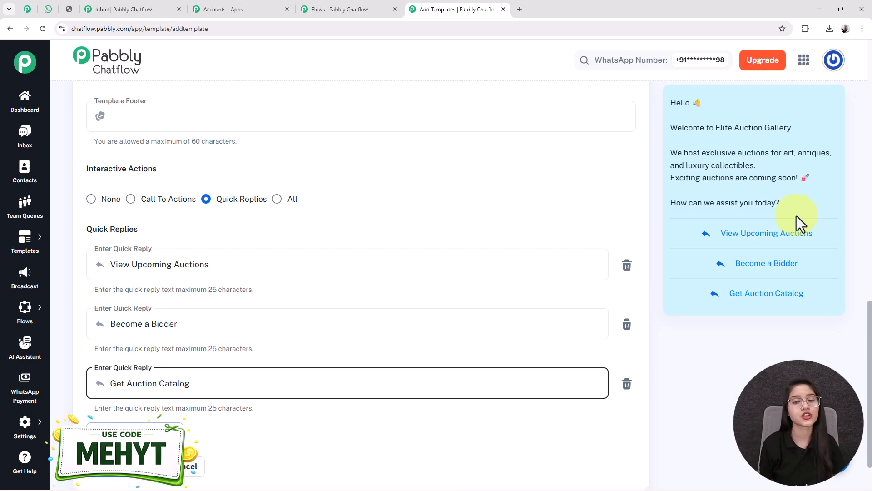
Step: Submit the auction_alert template so it appears in the templates list
scroll(386, 292, "down", 2)
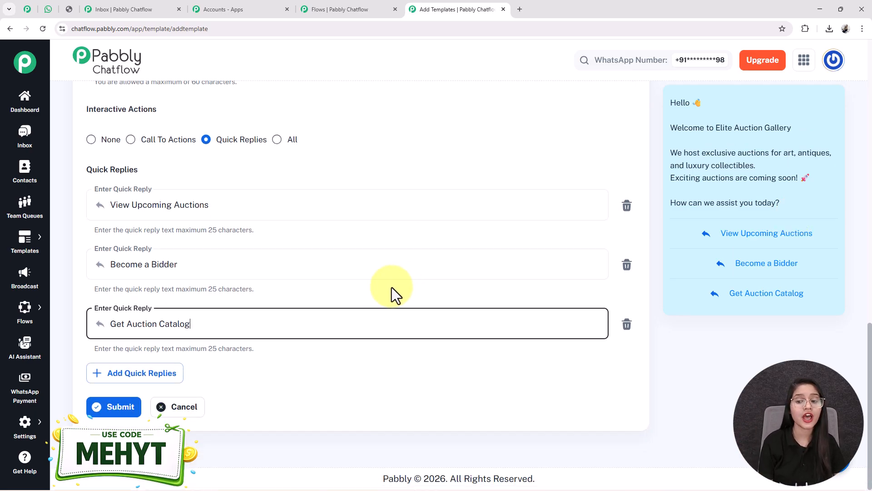
scroll(386, 292, "up", 5)
scroll(813, 245, "down", 5)
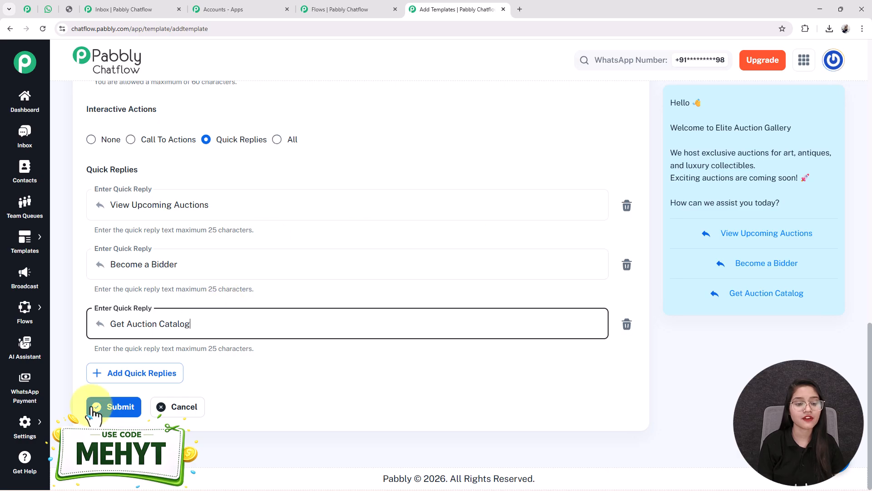
left_click(117, 409)
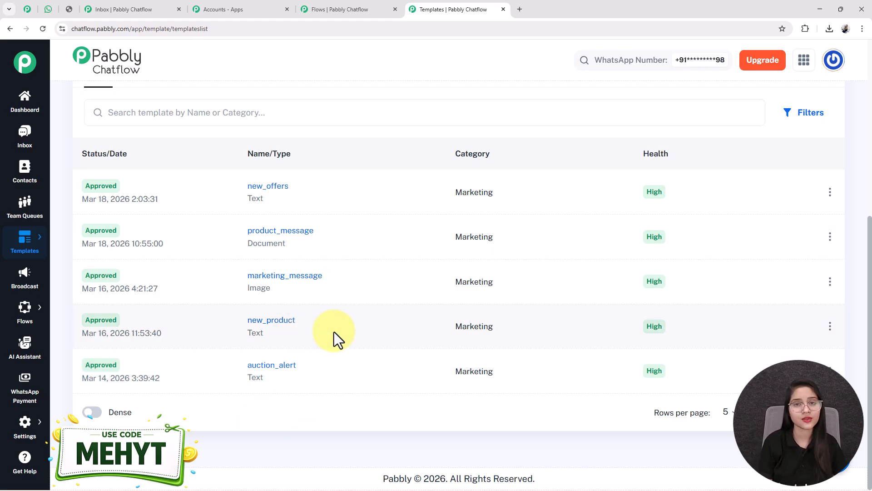
scroll(333, 332, "up", 3)
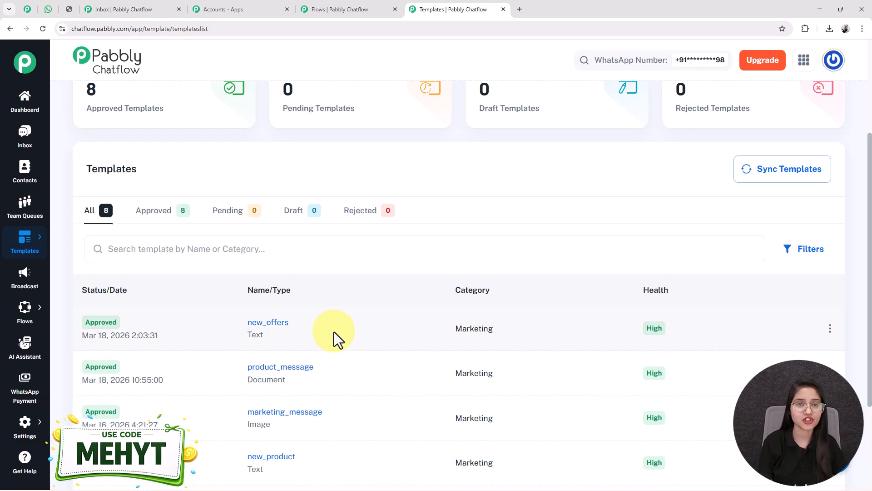
Step: Add a Text Button message with the online auction details and wire View Upcoming Auctions to it
left_click(320, 8)
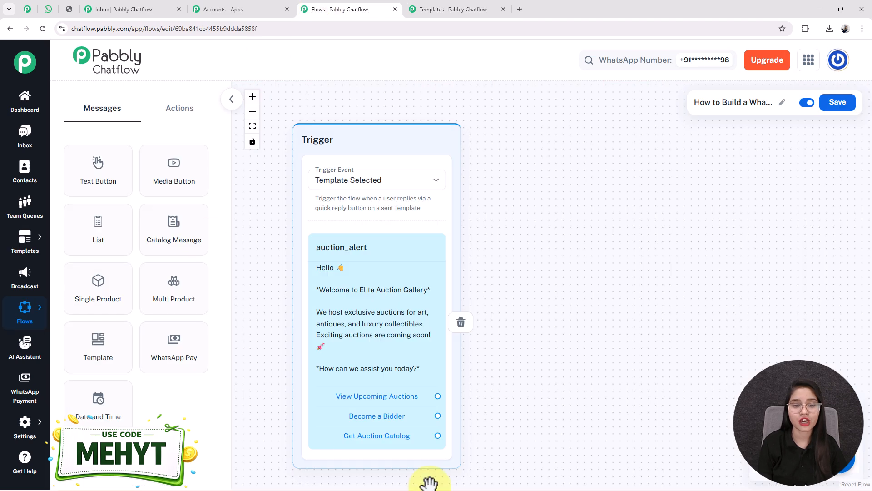
scroll(516, 436, "down", 2)
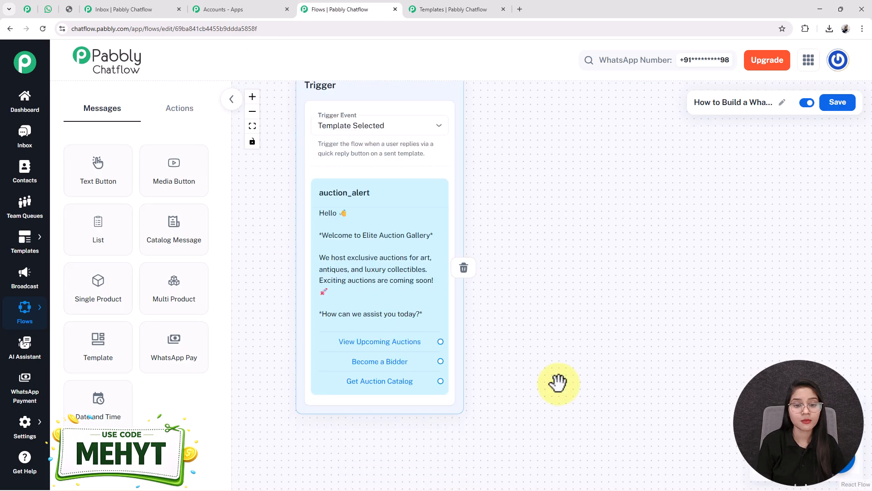
scroll(559, 378, "down", 3)
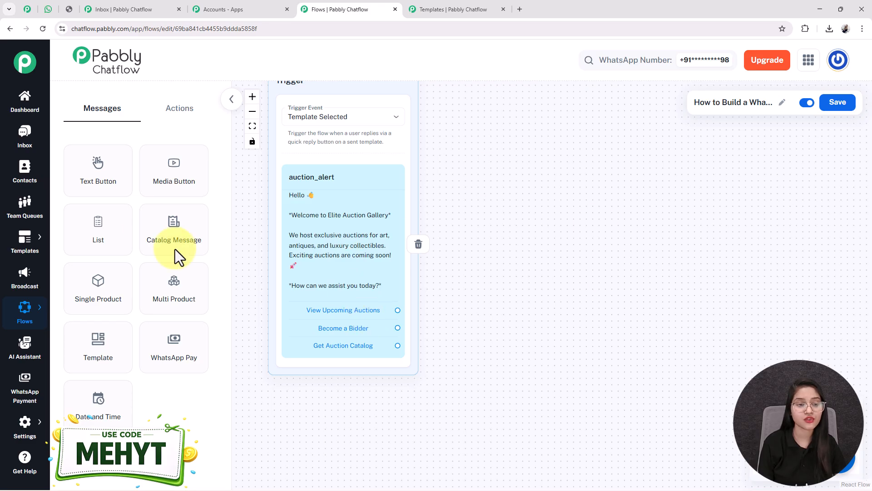
left_click_drag(93, 175, 522, 129)
left_click(505, 239)
left_click(506, 233)
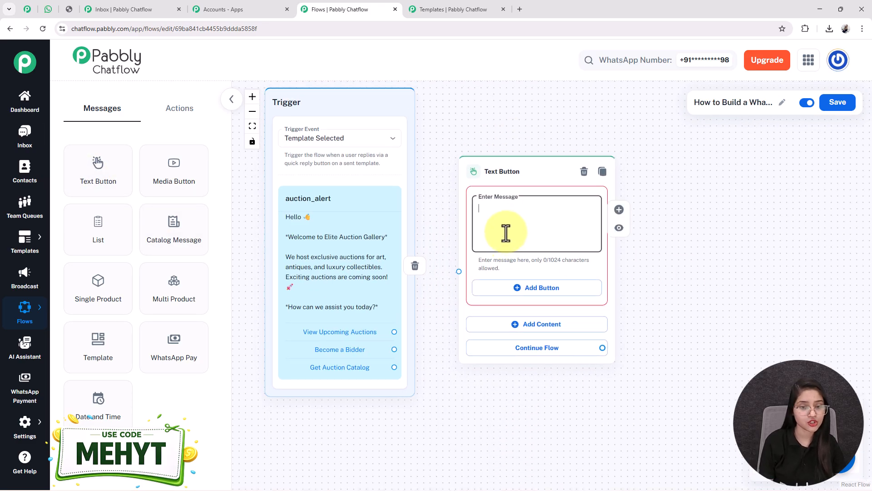
key("ctrl+v")
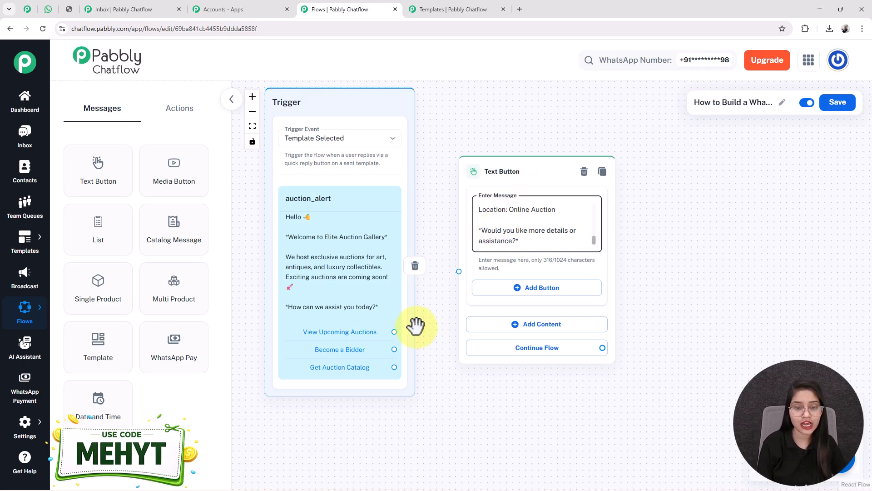
left_click(395, 332)
left_click_drag(395, 333, 459, 270)
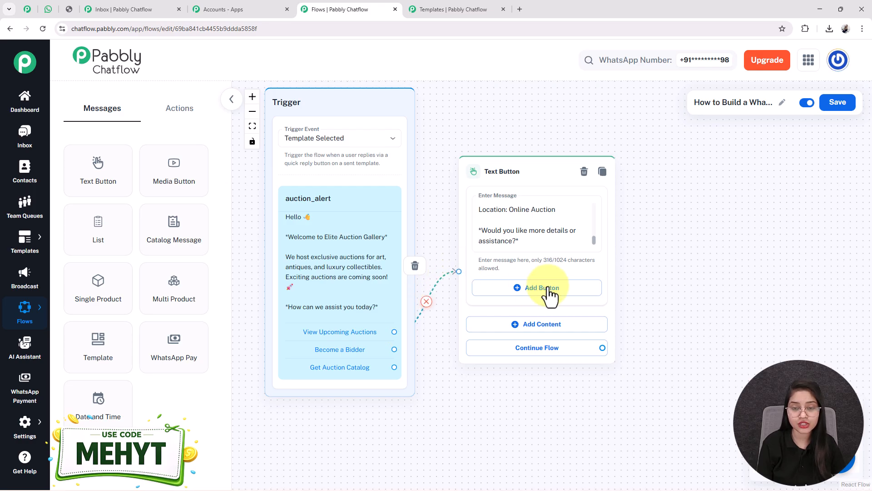
left_click_drag(687, 273, 574, 240)
Step: Give the auction details message a 'Contact Us' quick-reply button
left_click(410, 189)
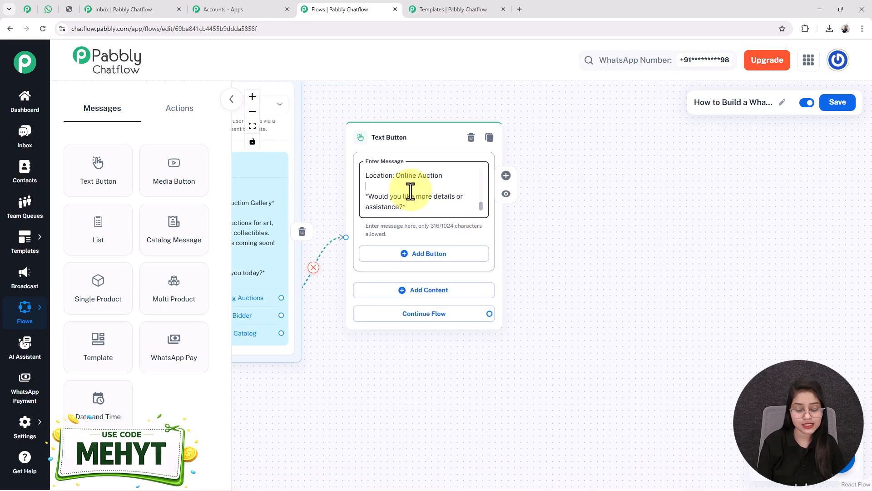
left_click(434, 255)
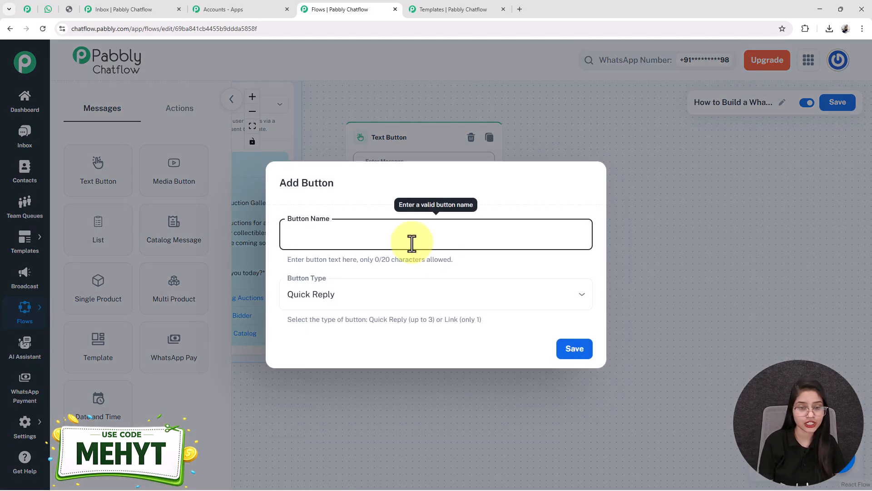
type("Conatc")
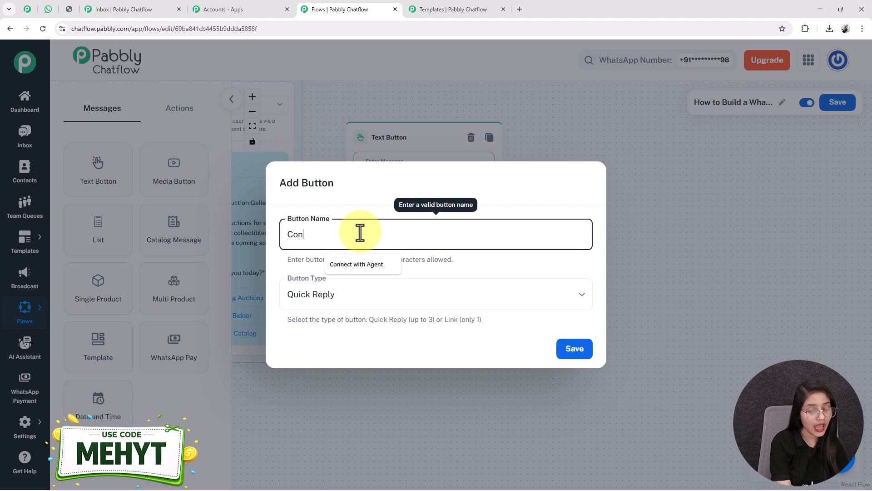
key("BackSpace")
key("BackSpace")
type("tact Us")
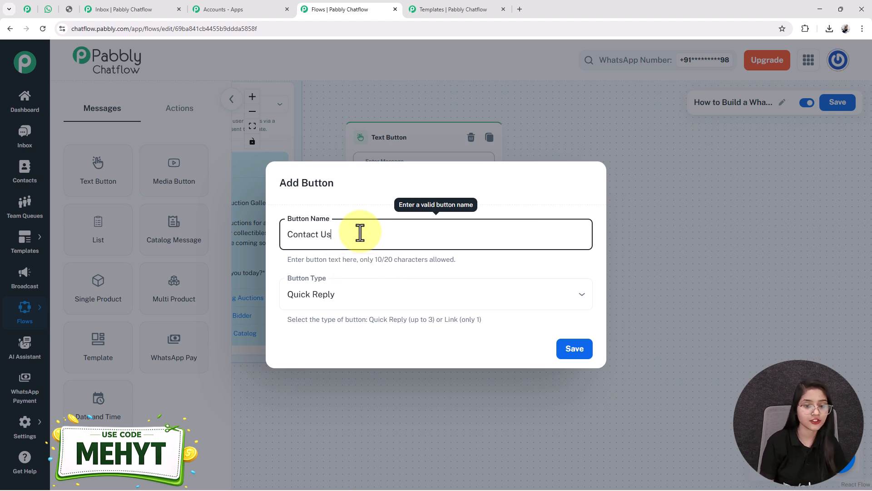
left_click(324, 298)
left_click(314, 322)
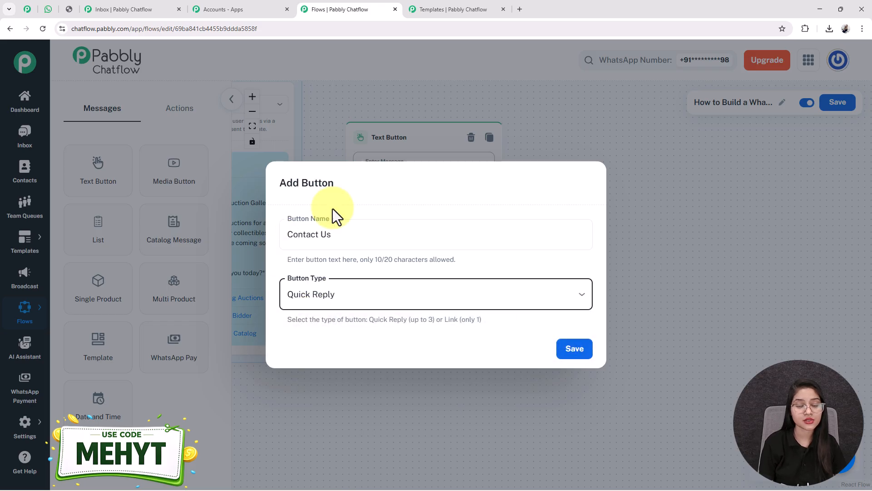
left_click(575, 350)
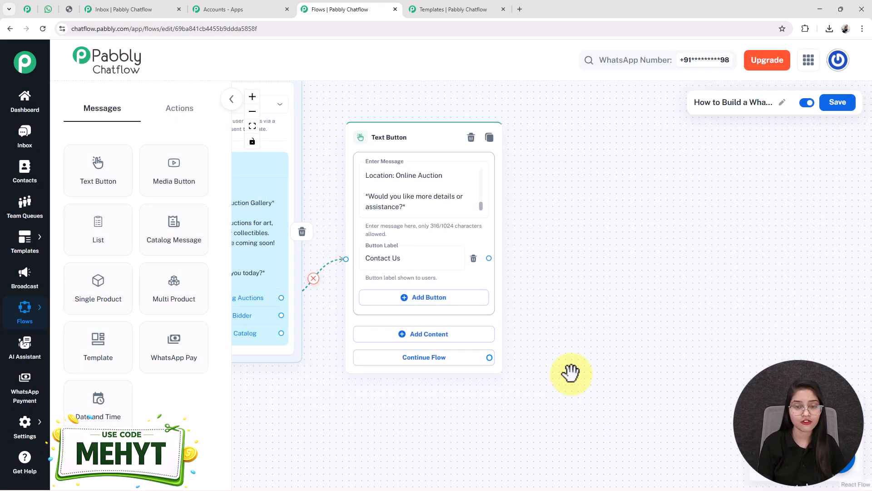
Step: Check the test chat in WhatsApp Web, then return to the flow editor
left_click(48, 9)
scroll(506, 227, "up", 10)
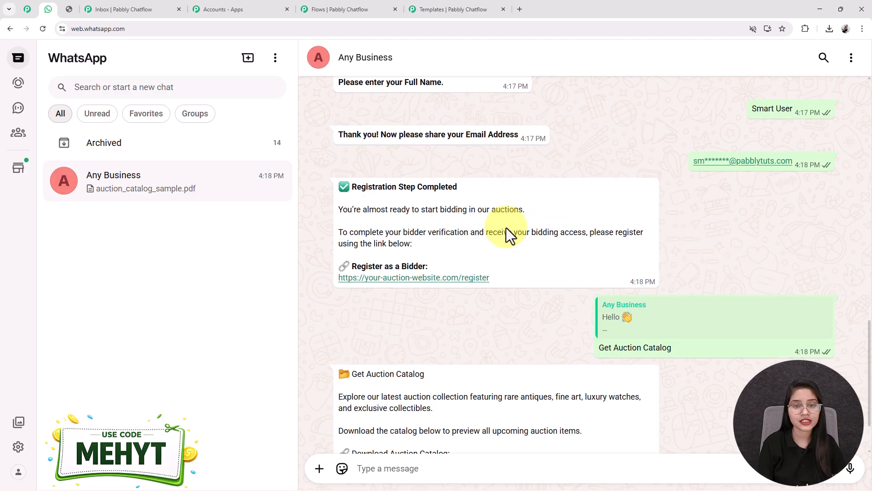
left_click(336, 8)
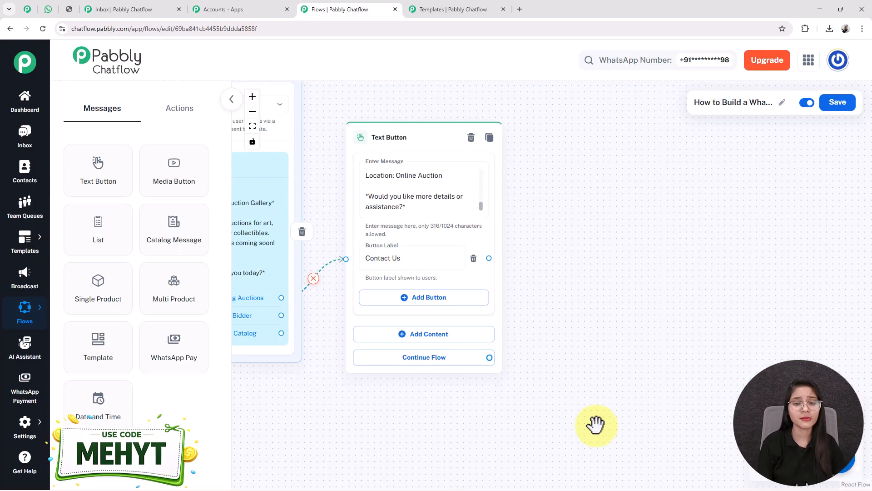
Step: Add another text message holding the bidding help text with call and email contact details
left_click_drag(372, 146, 380, 125)
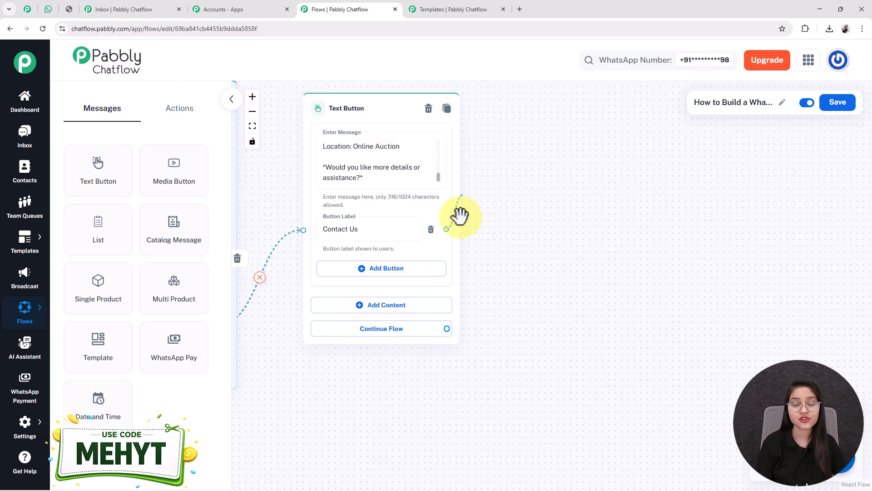
left_click_drag(444, 226, 516, 256)
left_click(571, 204)
left_click(698, 219)
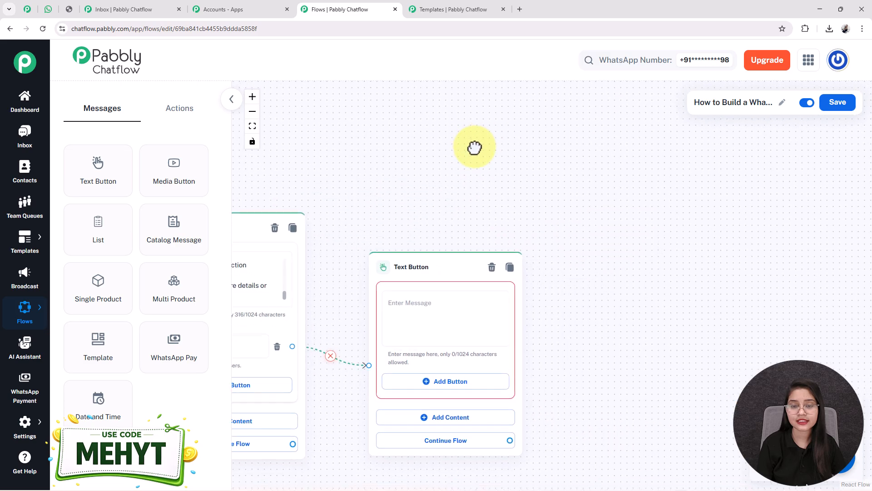
left_click(466, 177)
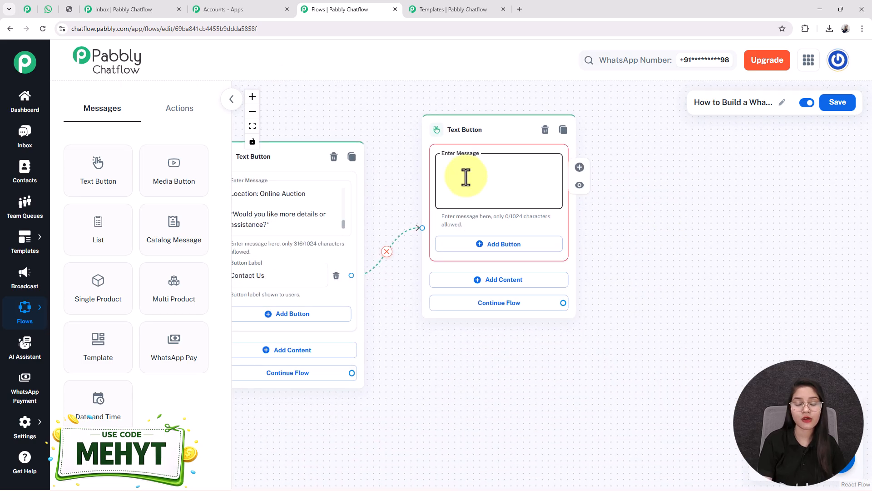
key("ctrl+v")
scroll(465, 177, "up", 3)
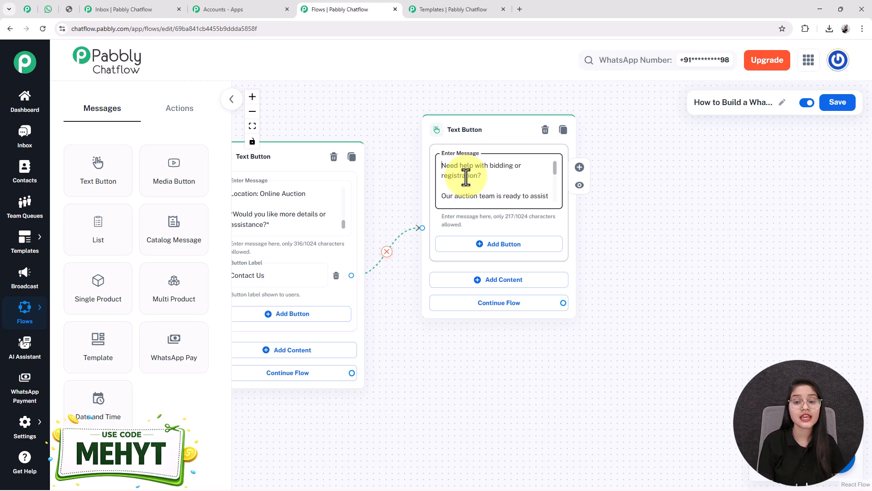
scroll(466, 177, "down", 2)
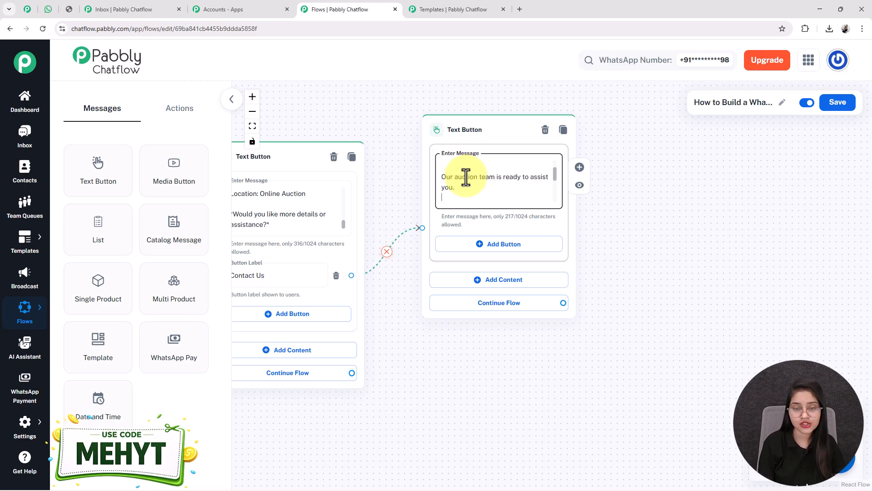
scroll(466, 177, "down", 4)
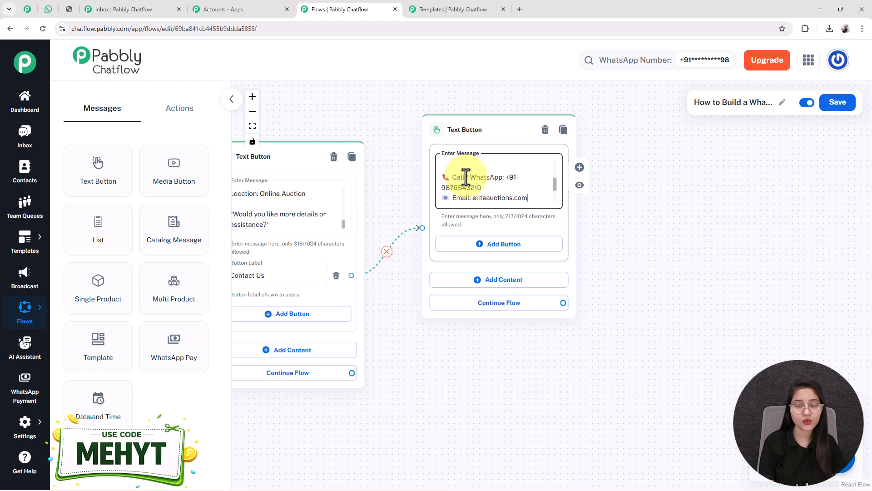
scroll(466, 178, "down", 1)
scroll(466, 177, "down", 1)
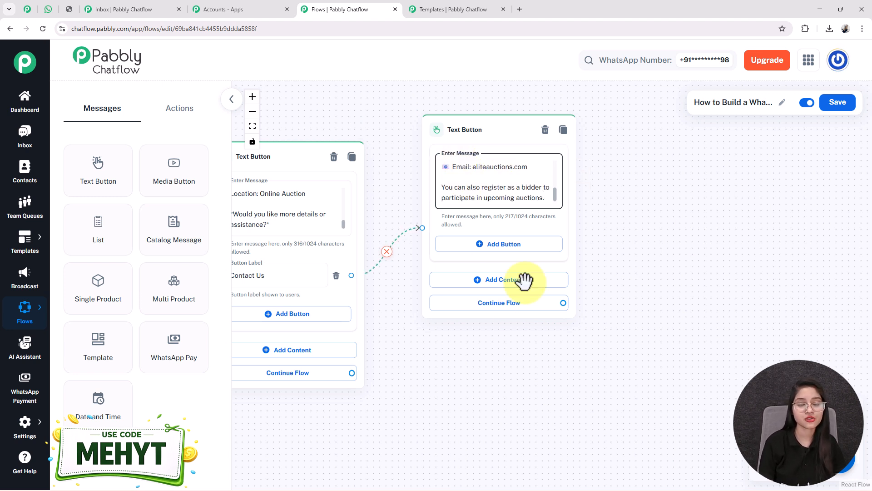
Step: Check the bot's replies in the WhatsApp chat, then return to the flow editor
left_click(46, 9)
scroll(446, 306, "down", 7)
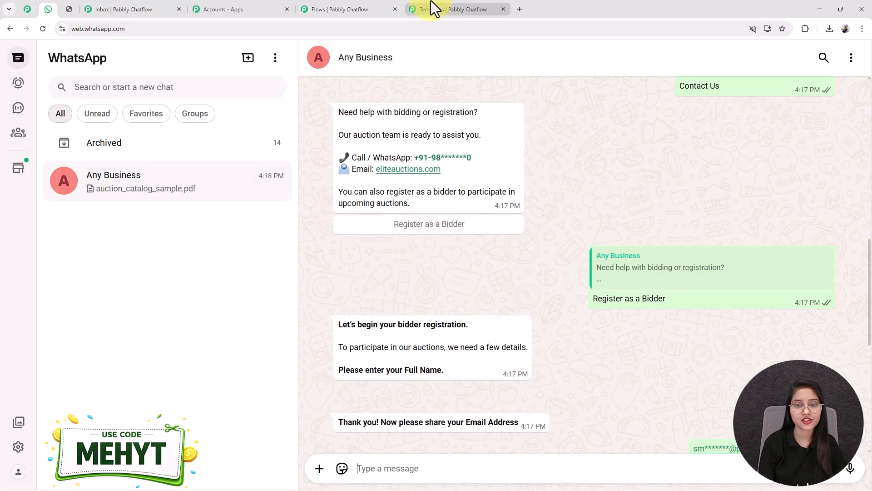
left_click(347, 9)
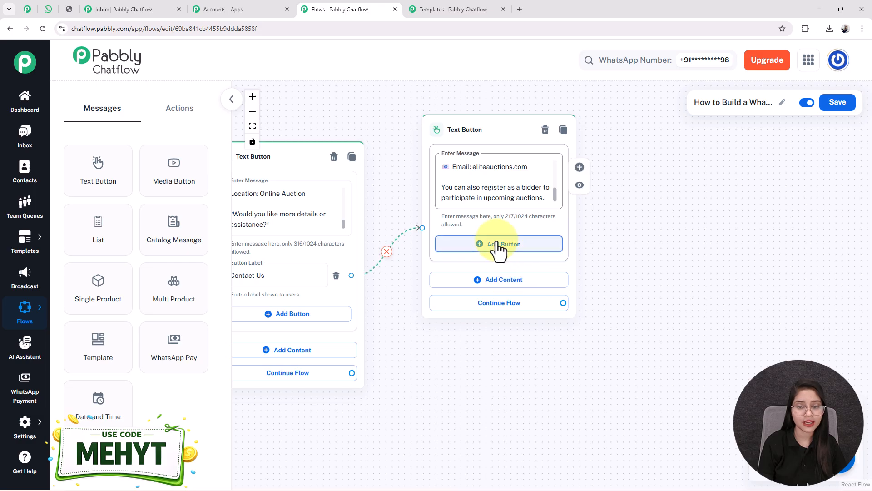
Step: Add a 'Register as a Bidder' quick-reply button to the contact-details message
left_click(498, 246)
type("Reg")
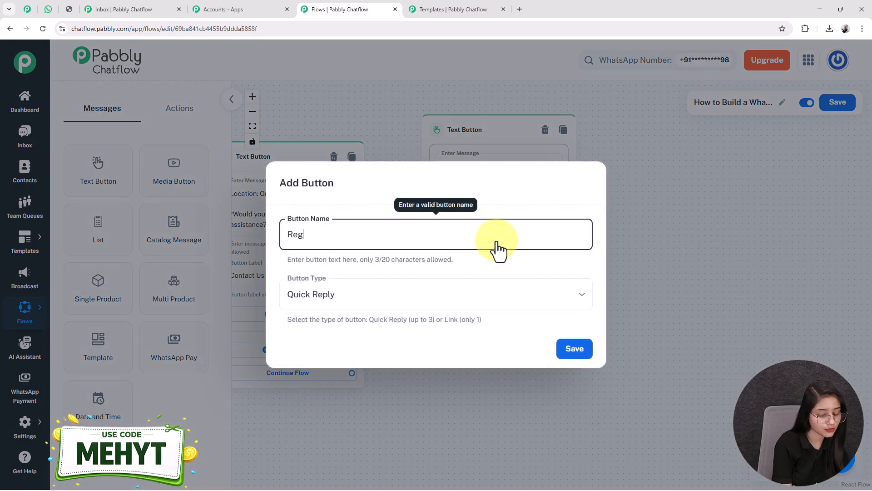
type("ister as a Bidd")
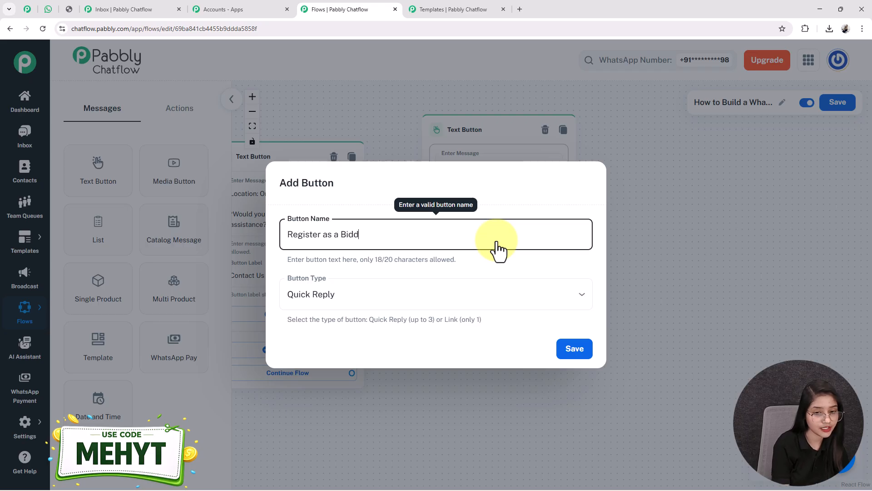
type("er")
left_click(347, 294)
left_click(330, 322)
left_click(581, 355)
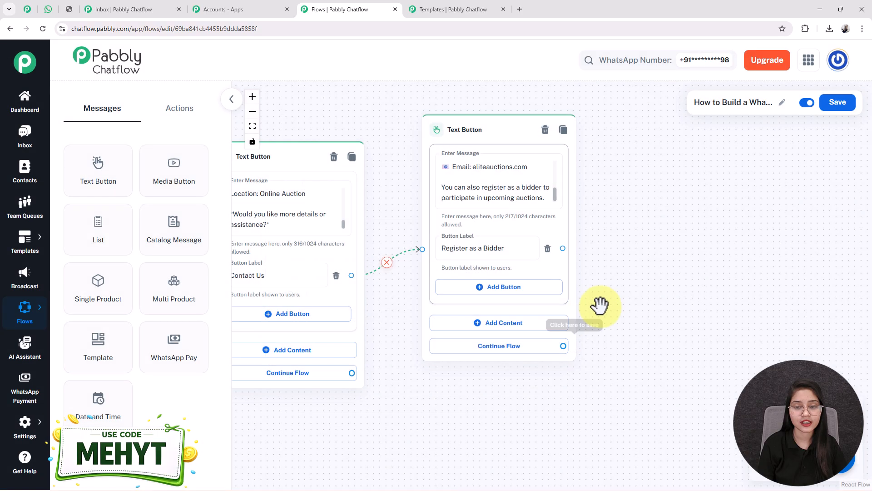
left_click_drag(681, 430, 608, 423)
scroll(608, 422, "down", 3)
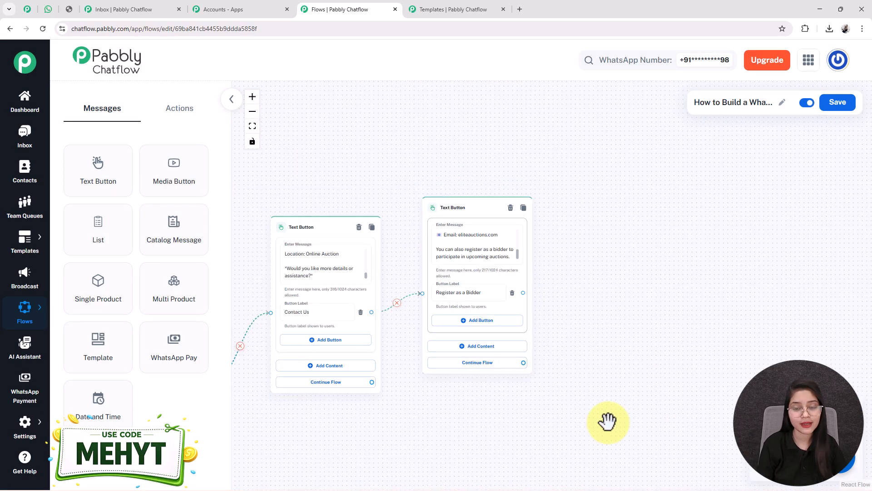
scroll(608, 421, "up", 2)
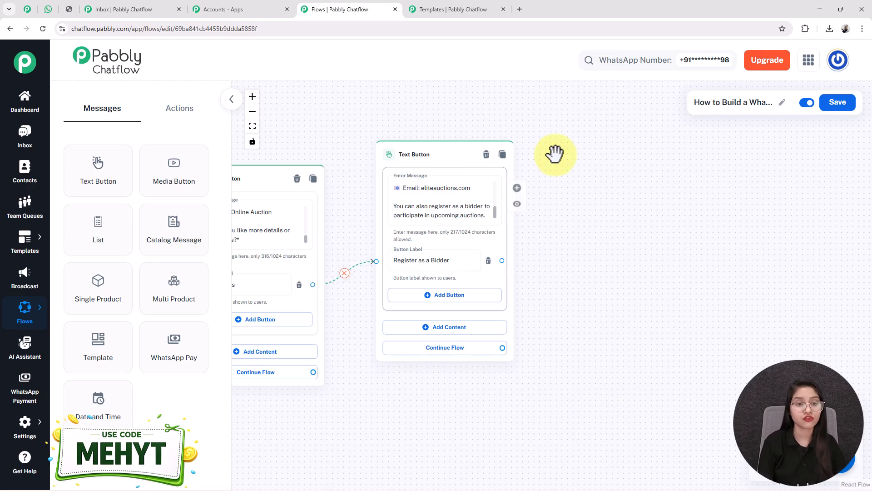
Step: Place an Ask Question node beside the message and paste the bidder registration message
left_click(178, 119)
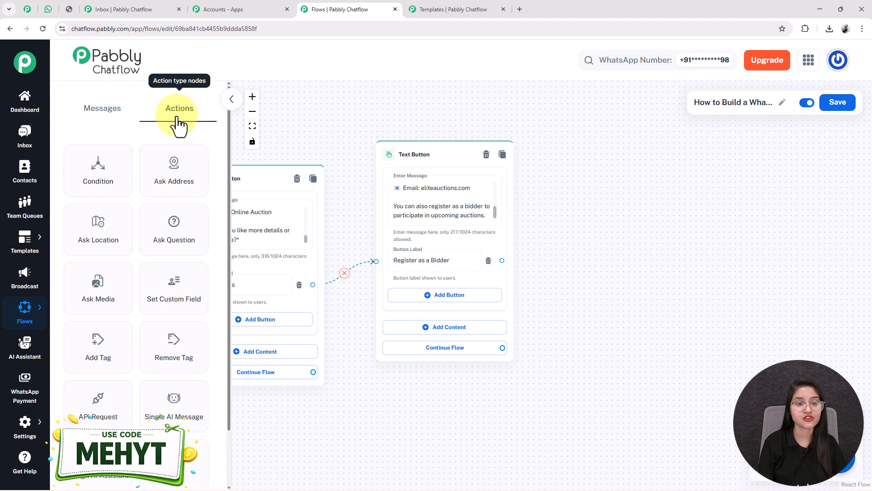
left_click_drag(178, 245, 590, 152)
left_click_drag(798, 246, 736, 244)
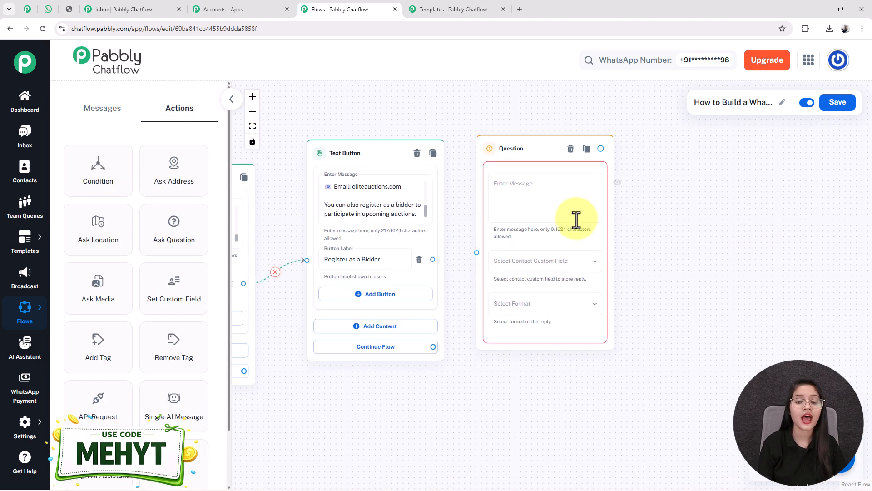
scroll(578, 218, "up", 3)
left_click_drag(677, 179, 666, 197)
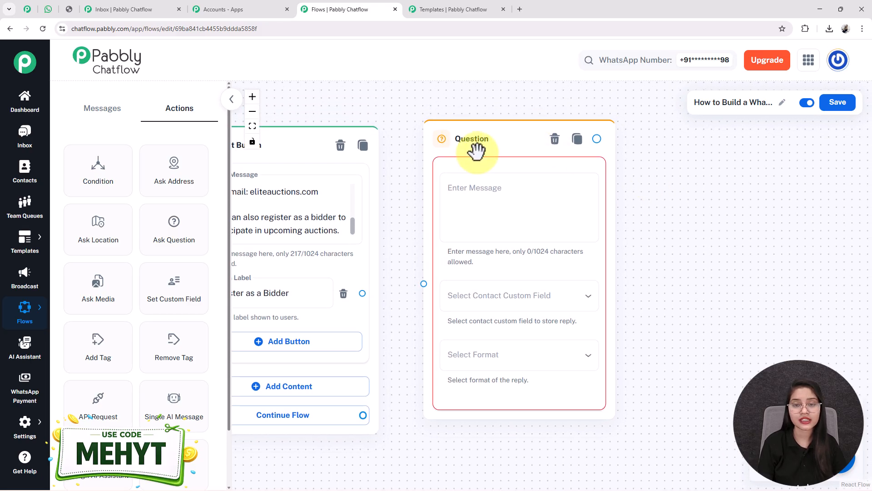
left_click_drag(473, 148, 470, 163)
left_click(516, 229)
type("To participate in our auctions, we need a few details.  *Please enter your Full Name.*")
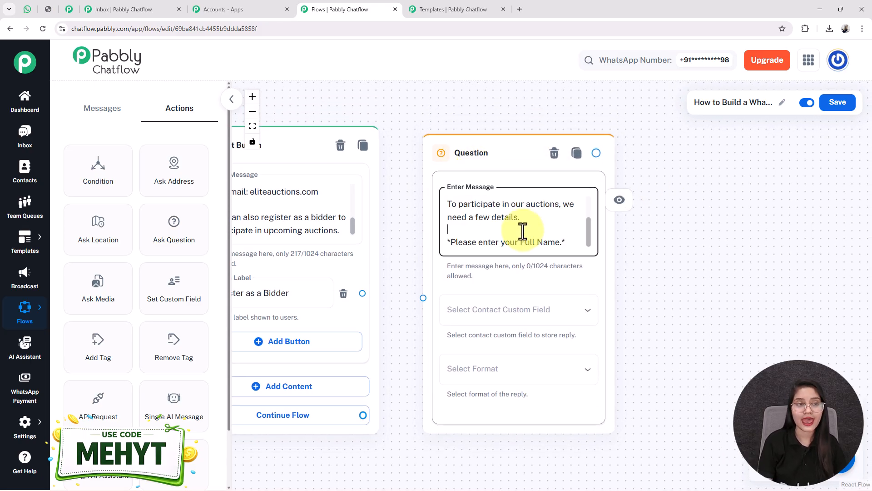
Step: Store the question's reply in the contact's Name field
scroll(523, 230, "up", 2)
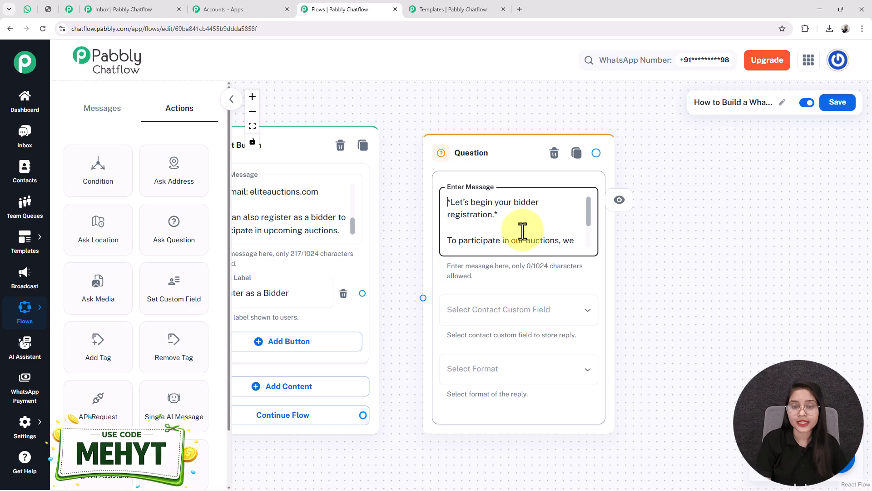
scroll(522, 230, "down", 3)
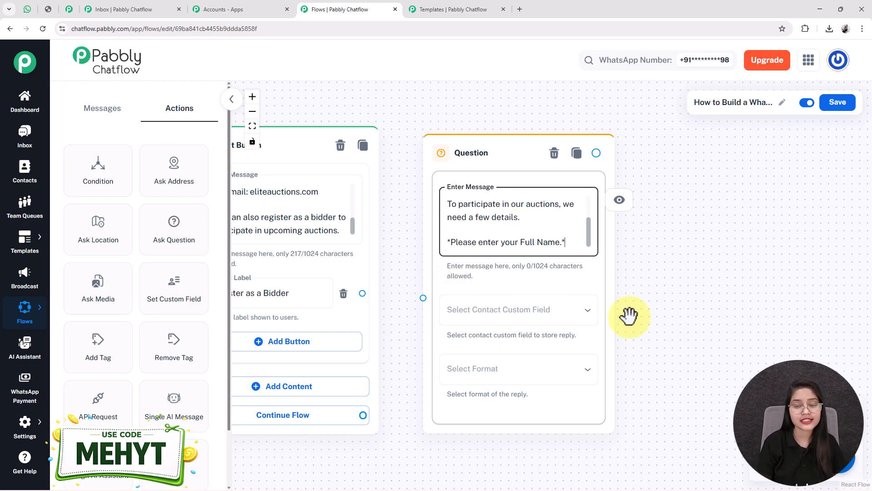
scroll(691, 321, "down", 3)
scroll(691, 322, "right", 2)
left_click(415, 230)
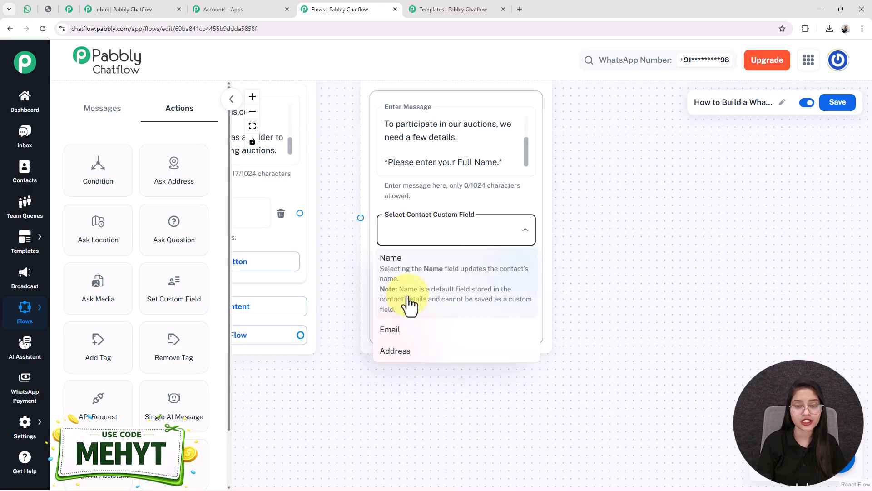
left_click(465, 224)
left_click(432, 234)
left_click(415, 271)
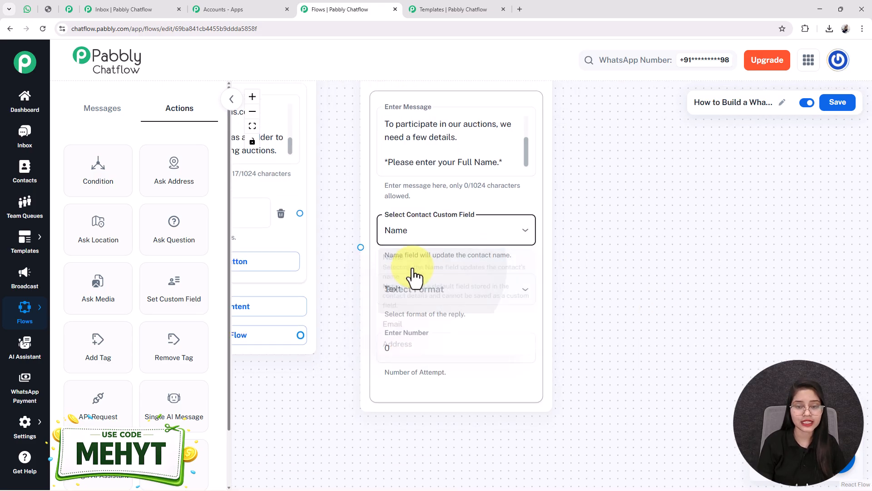
scroll(469, 256, "up", 1)
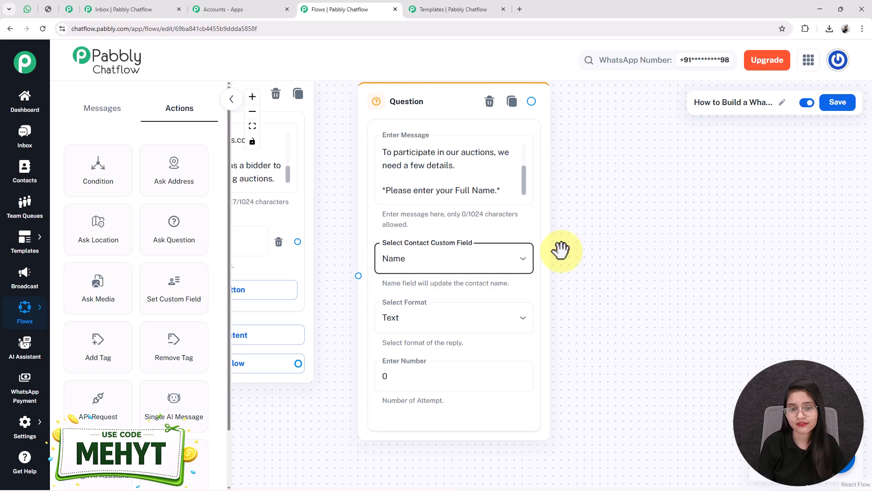
Step: Save the flow and bring the Question node back into view
left_click(843, 103)
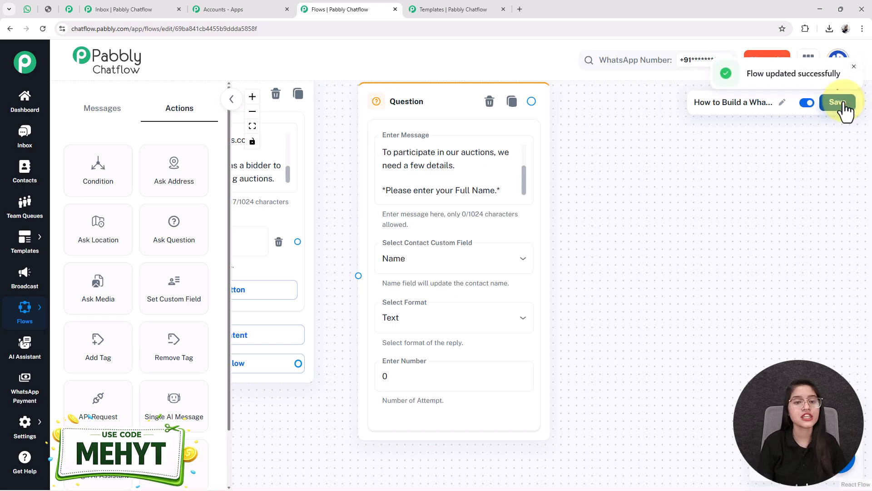
scroll(745, 291, "down", 3)
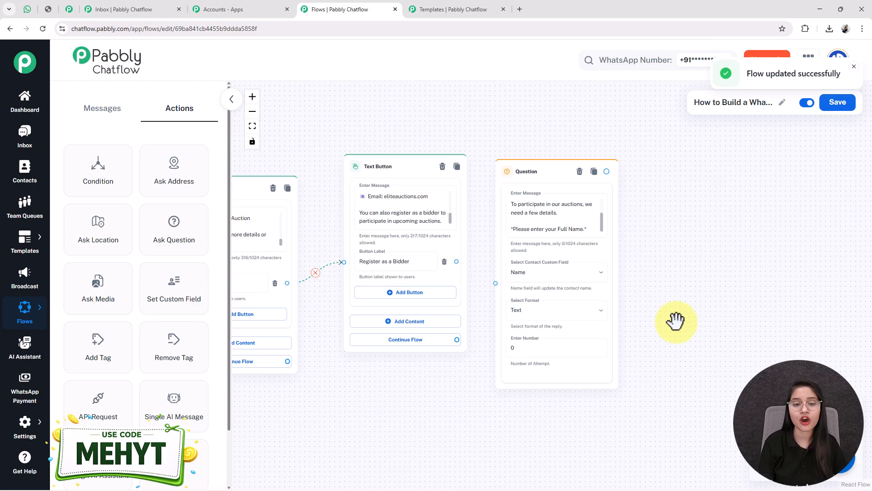
scroll(710, 307, "up", 3)
left_click_drag(716, 302, 677, 302)
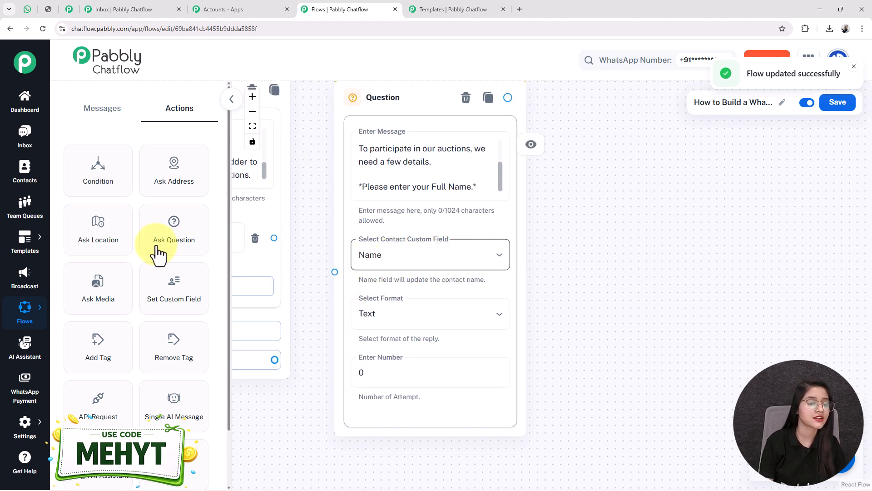
Step: Open the Contact Custom Fields settings page in a new tab
mouse_move(20, 429)
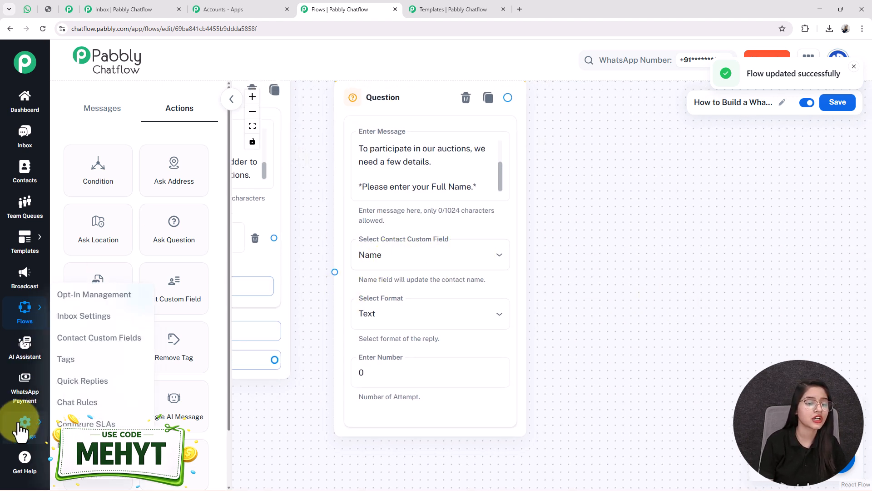
right_click(98, 340)
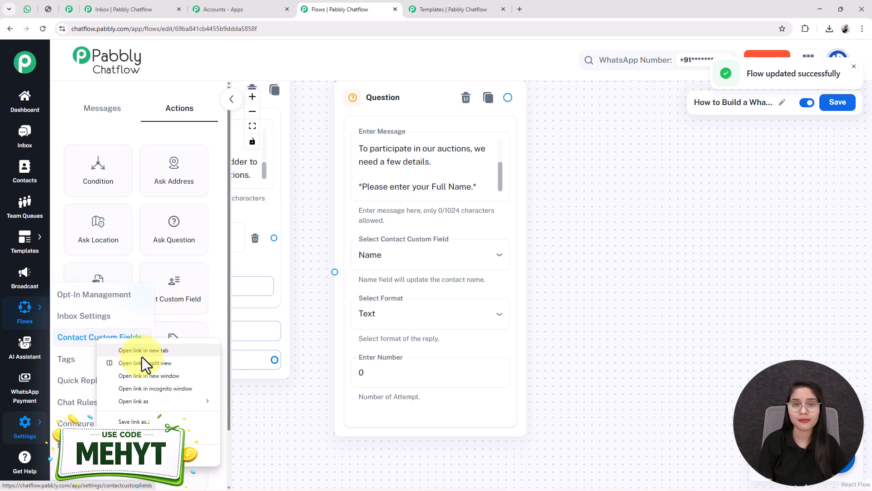
left_click(142, 350)
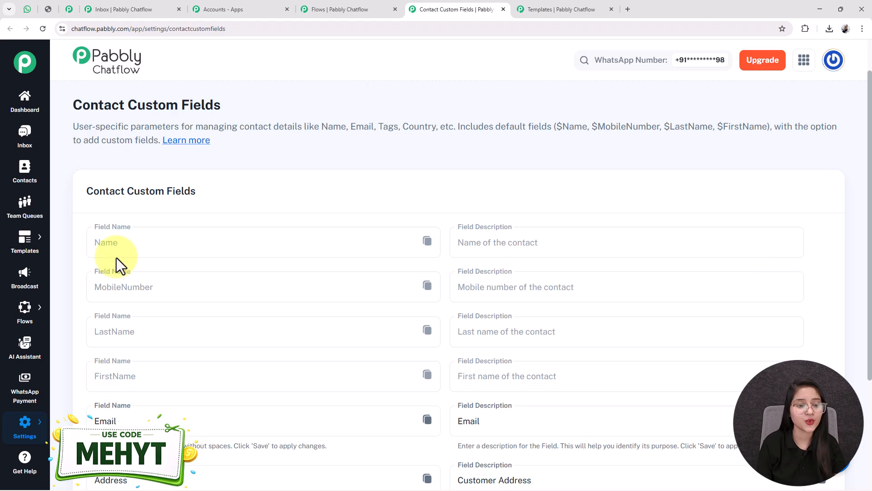
Step: Review the Name, MobileNumber and LastName fields, add a blank field row, and return to the flow
scroll(510, 260, "down", 1)
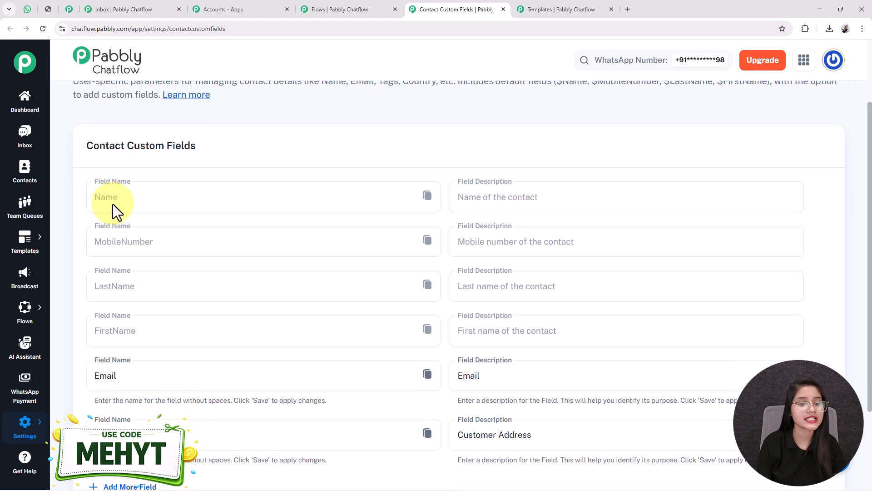
left_click_drag(130, 197, 79, 203)
left_click_drag(157, 243, 99, 244)
left_click(117, 293)
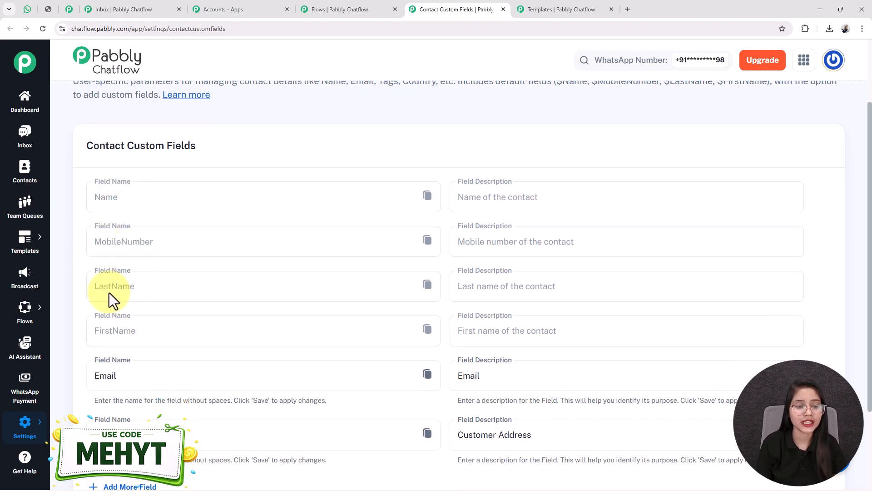
scroll(121, 331, "down", 2)
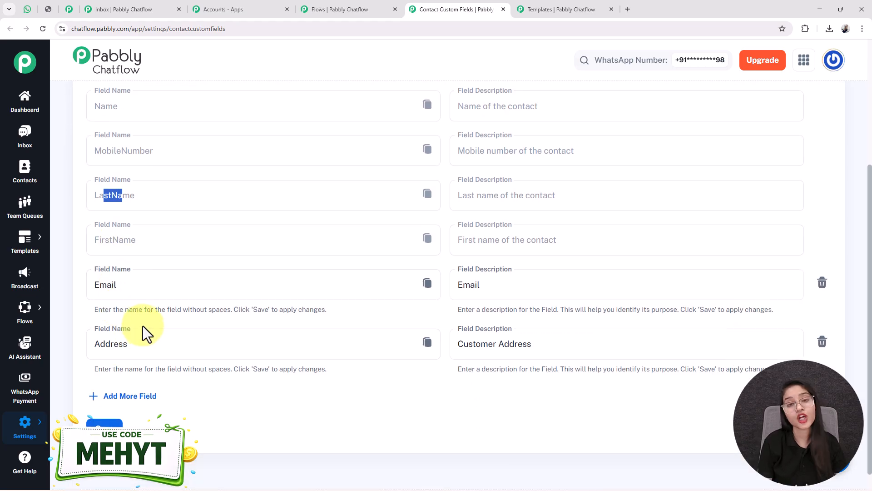
left_click(134, 402)
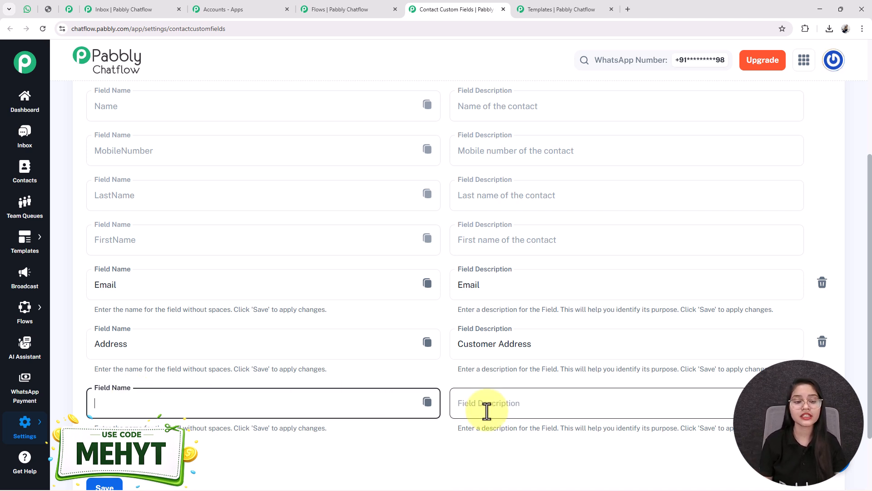
scroll(482, 407, "down", 2)
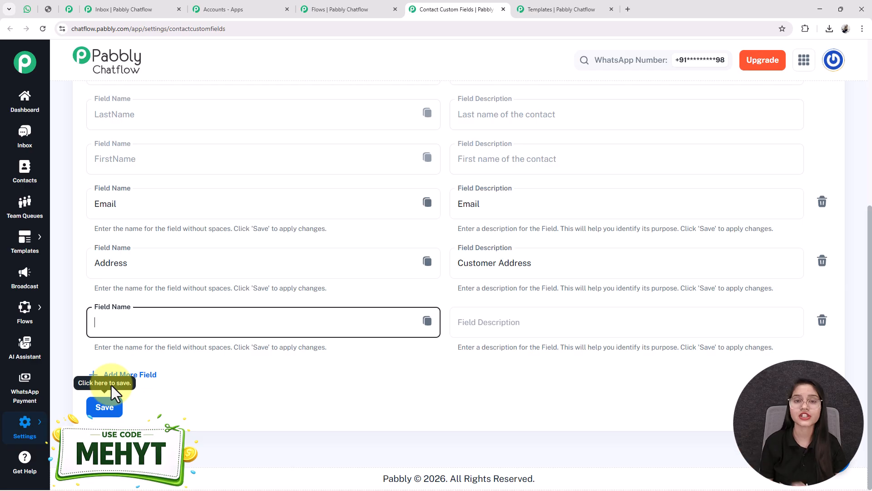
left_click(362, 9)
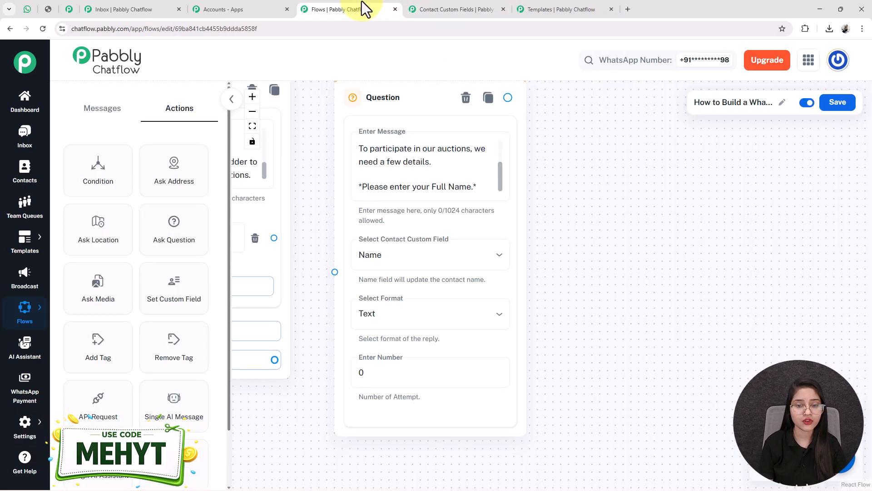
Step: Keep Text as the reply format for the full-name question
left_click(387, 312)
left_click(387, 312)
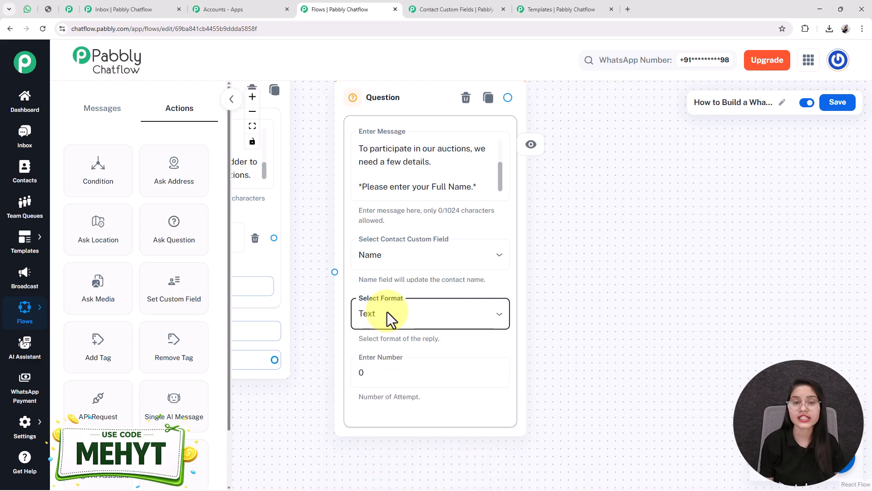
left_click(366, 369)
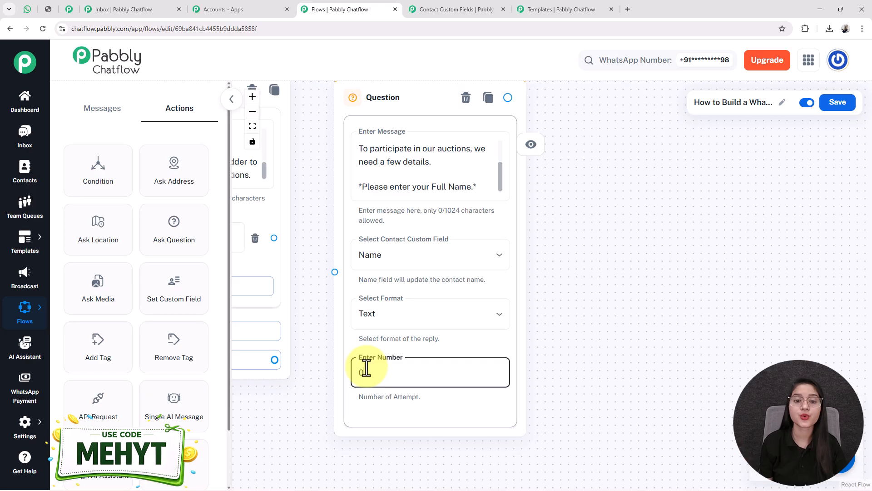
left_click(368, 167)
double_click(368, 165)
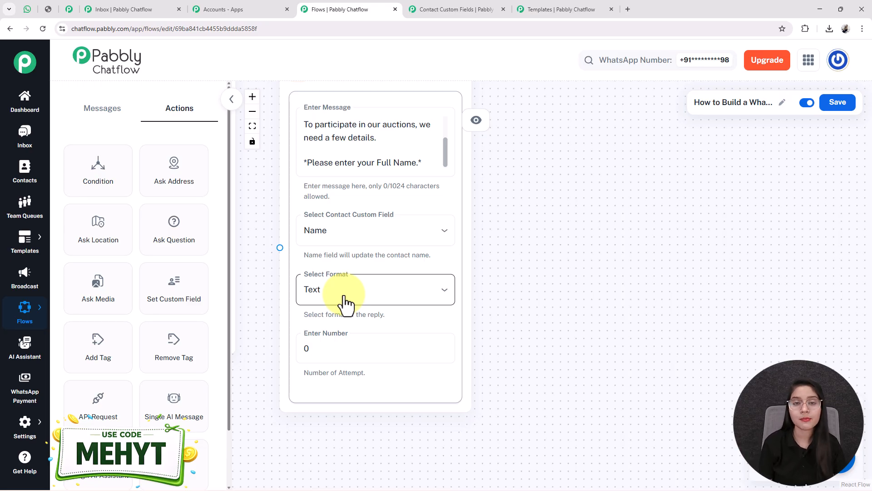
left_click(346, 299)
left_click(423, 289)
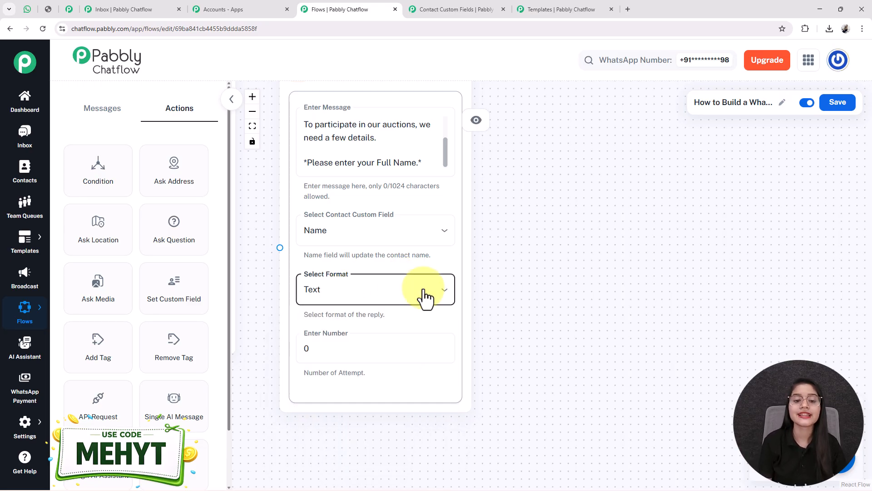
Step: Set attempts to 1 with the validation message 'please give name in the correct format'
left_click(331, 351)
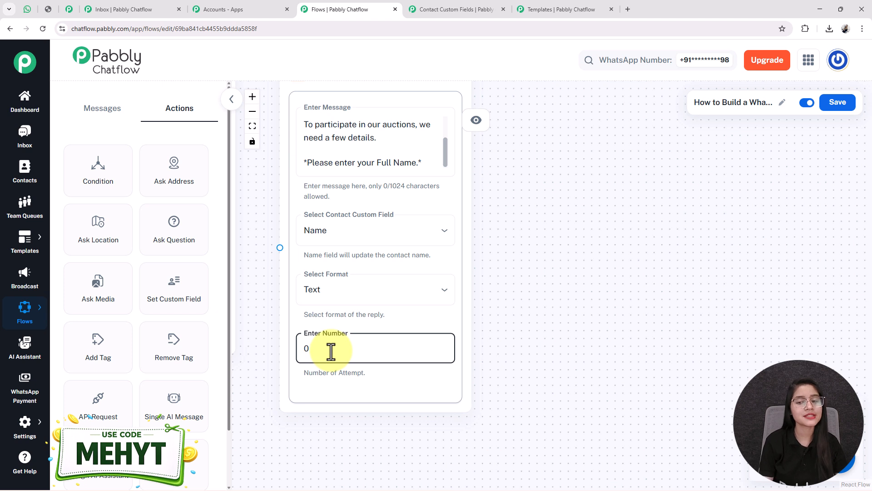
key("BackSpace")
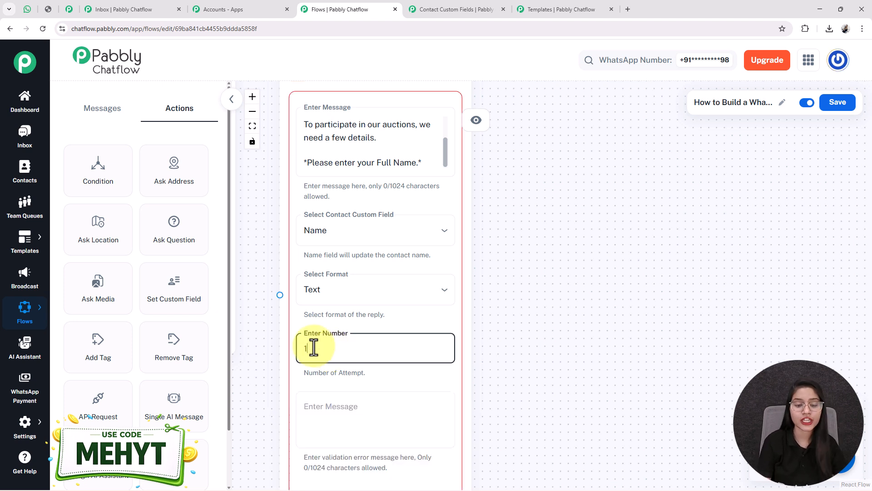
type("1")
left_click_drag(523, 394, 526, 305)
left_click(394, 344)
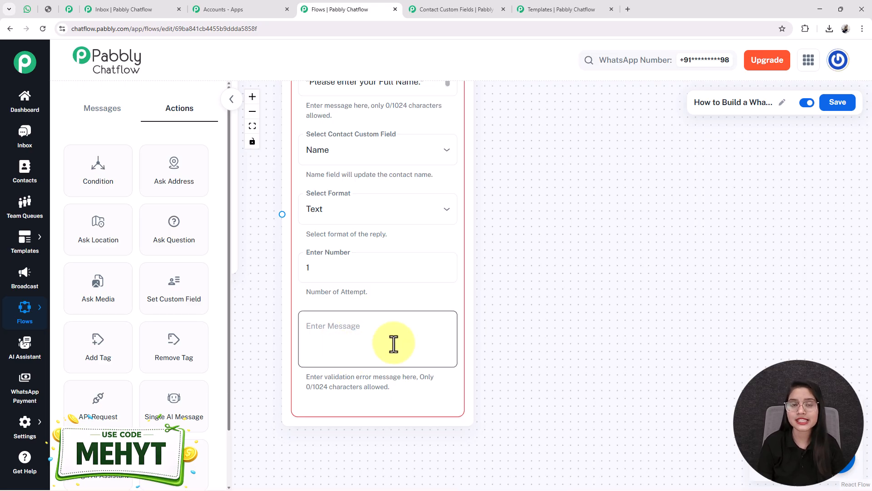
type("please give")
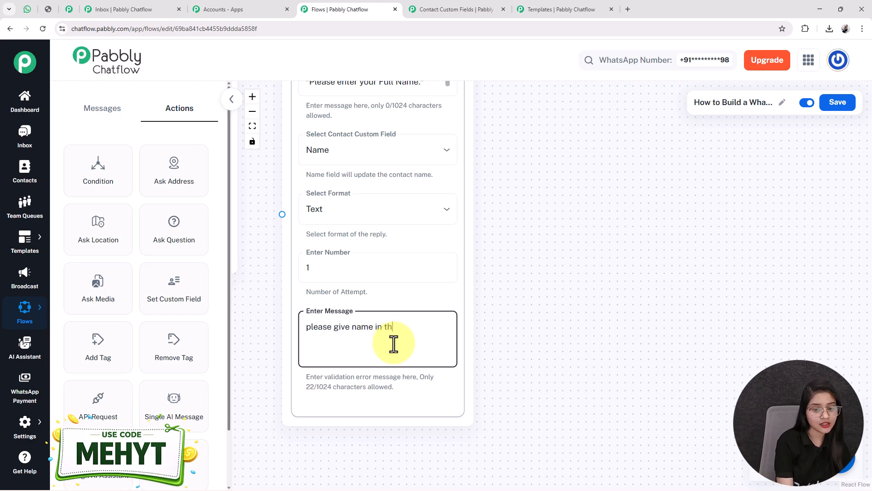
type("name in the correct format")
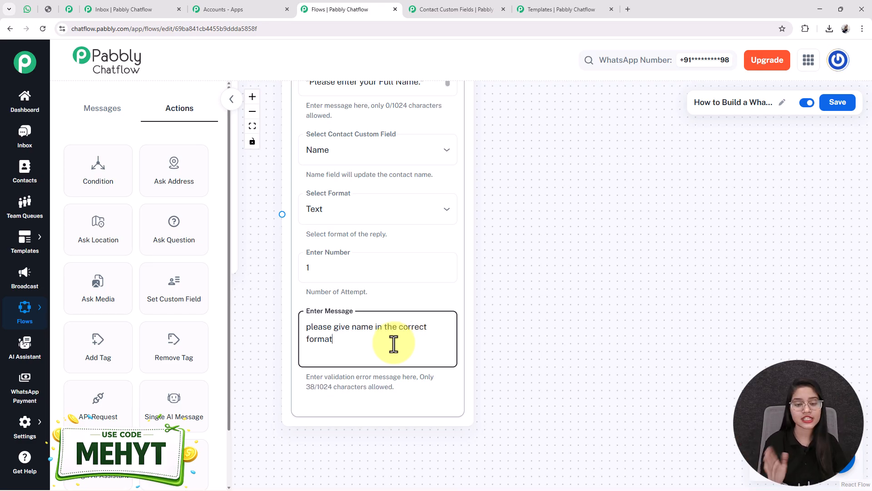
Step: Clear the validation message and set the attempts back to 0
key("ctrl+a")
key("BackSpace")
left_click(334, 267)
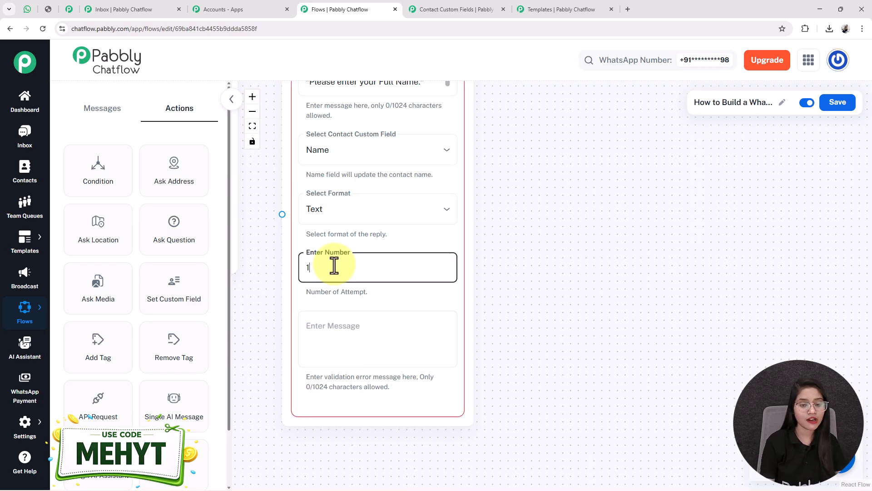
key("BackSpace")
type("0")
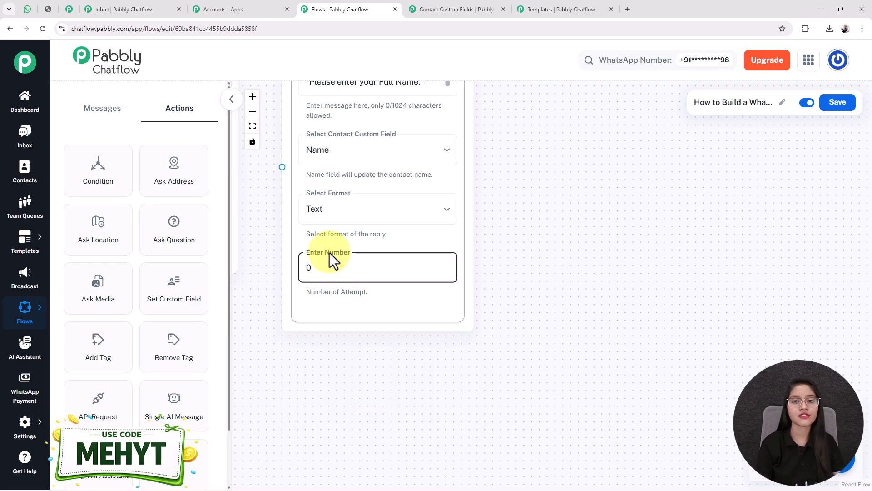
scroll(329, 252, "down", 2)
left_click_drag(295, 370, 428, 472)
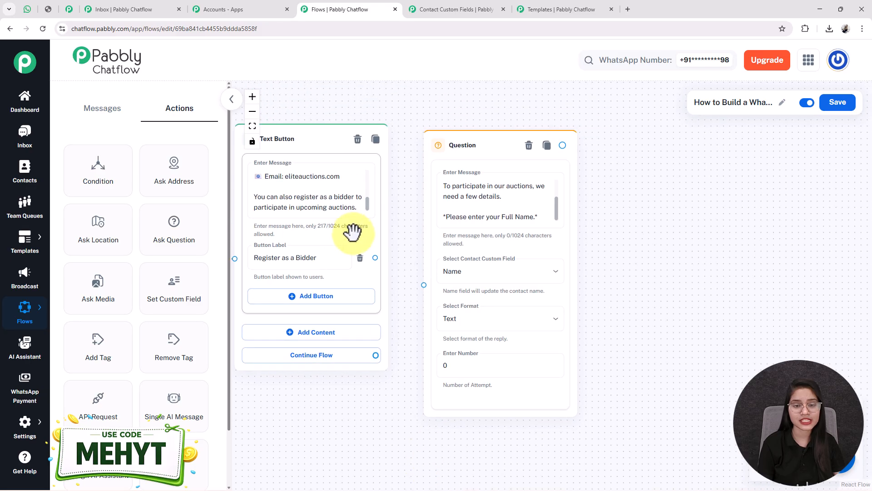
Step: Connect the Register as a Bidder button to the name question
left_click_drag(374, 257, 425, 286)
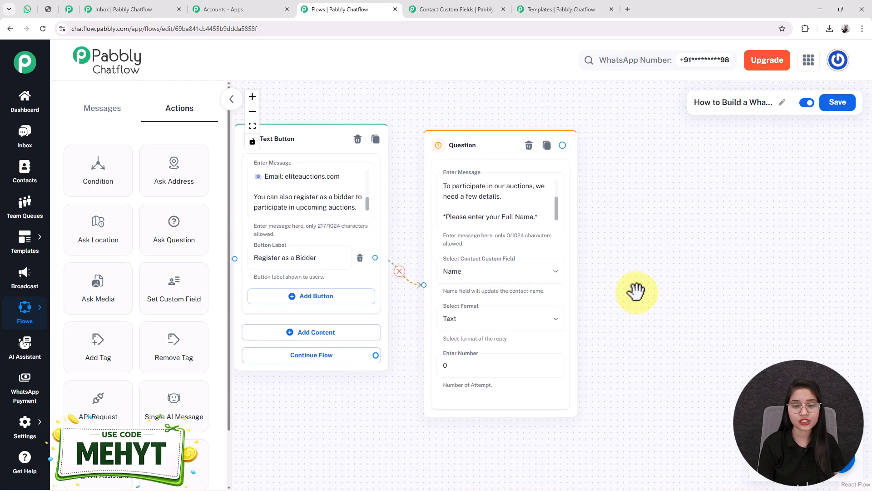
scroll(640, 293, "down", 1)
left_click_drag(642, 292, 485, 282)
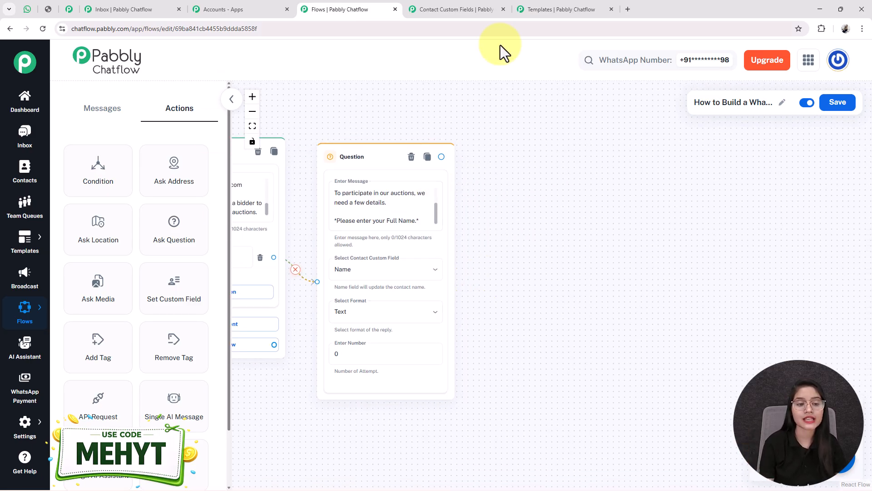
Step: Add a question node that saves the reply to the Email field with Email format
left_click_drag(167, 245, 496, 187)
left_click(531, 213)
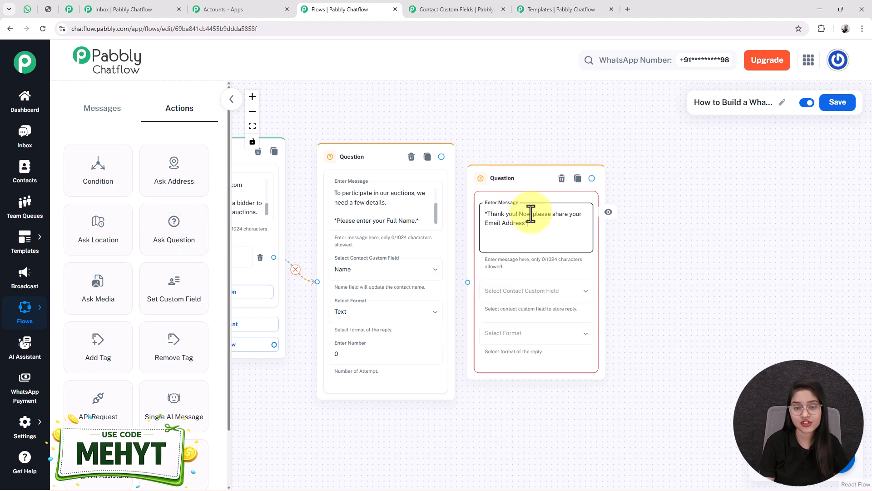
left_click_drag(525, 189, 550, 167)
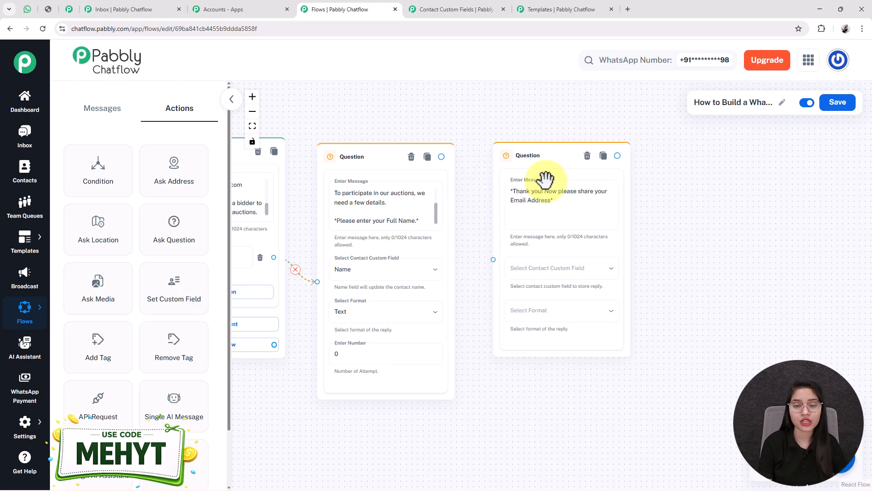
left_click_drag(686, 271, 625, 250)
left_click(521, 255)
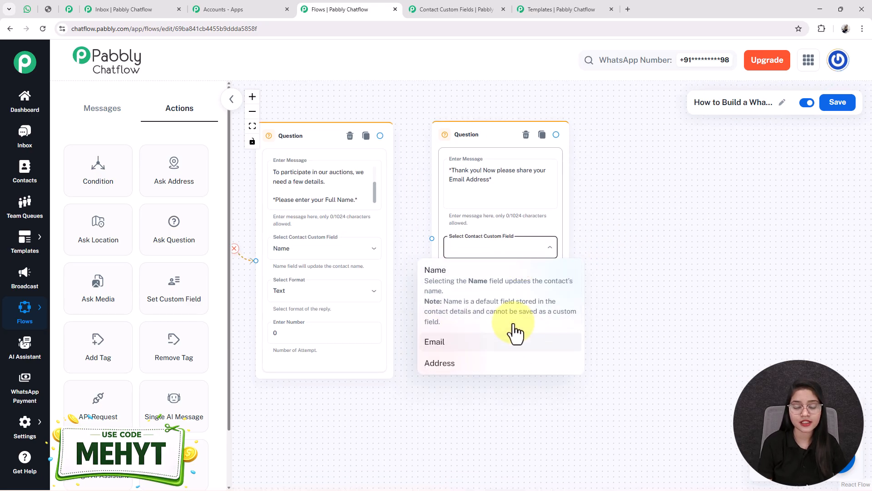
left_click(463, 351)
left_click(475, 298)
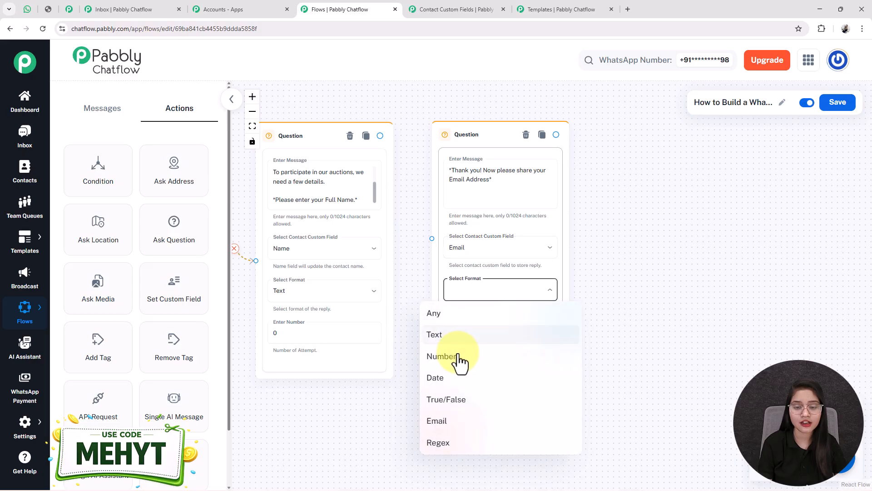
left_click(452, 428)
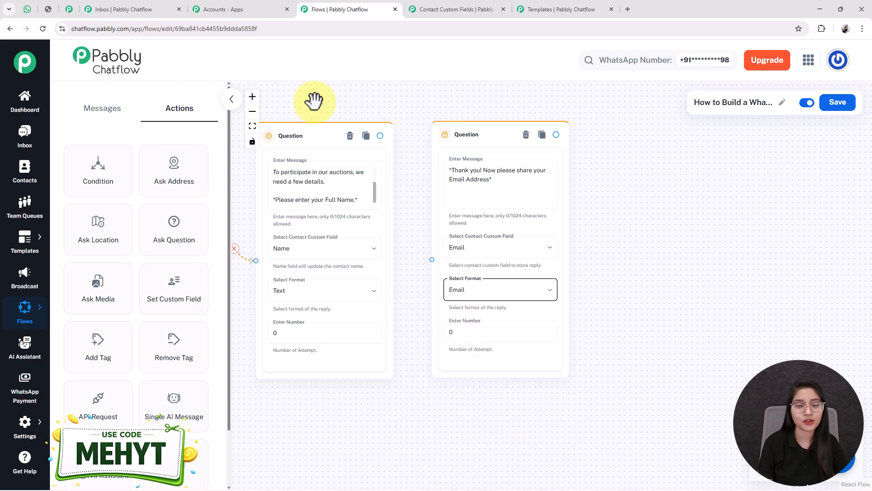
Step: Link the name question to the new email question and branch a step from it
left_click_drag(380, 135, 432, 258)
scroll(433, 248, "down", 2)
left_click_drag(399, 387, 254, 398)
left_click_drag(620, 316, 584, 355)
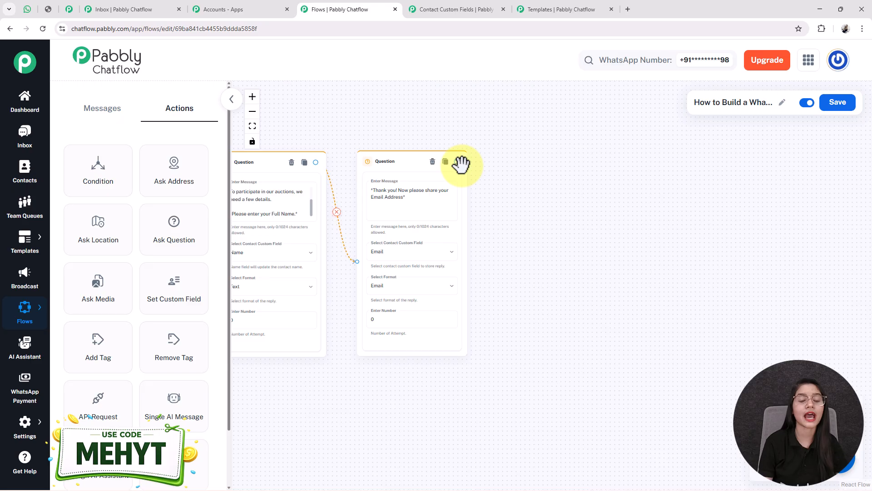
left_click_drag(457, 162, 516, 214)
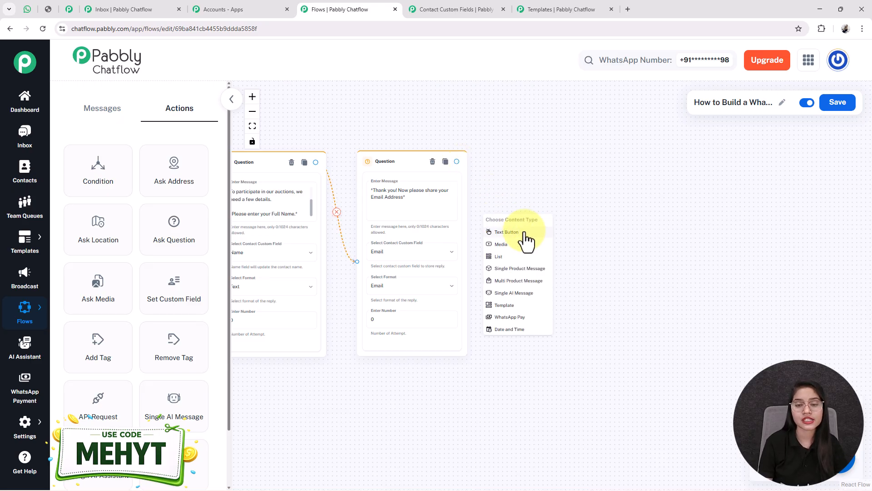
left_click(524, 234)
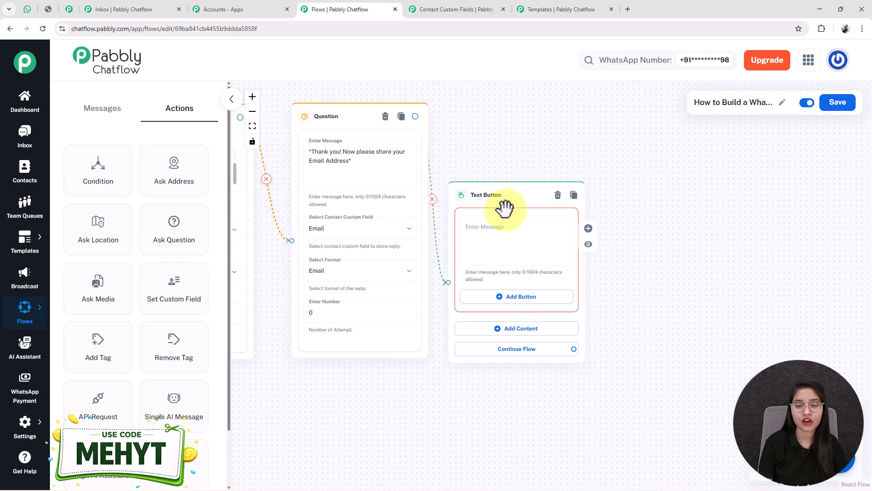
left_click(500, 217)
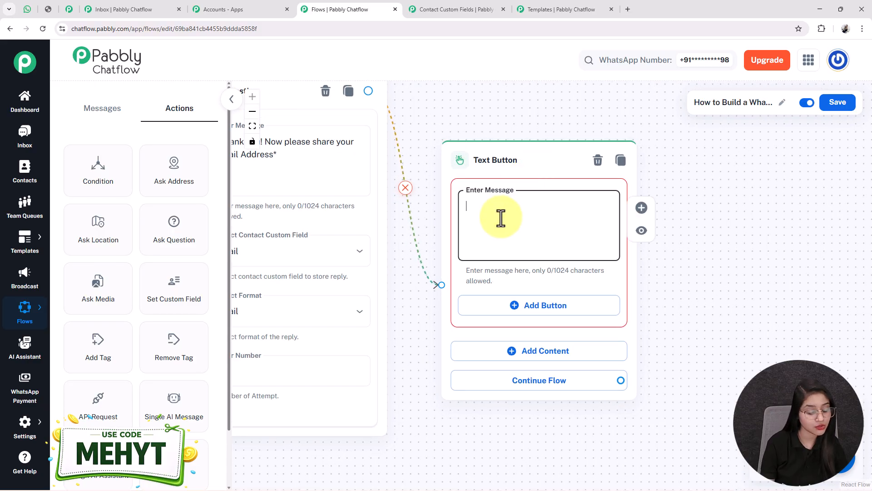
key("ctrl+v")
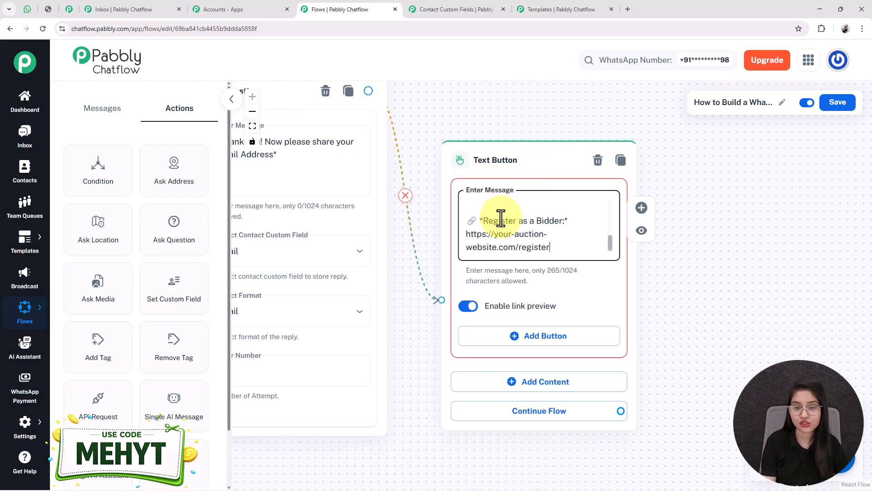
scroll(501, 217, "up", 5)
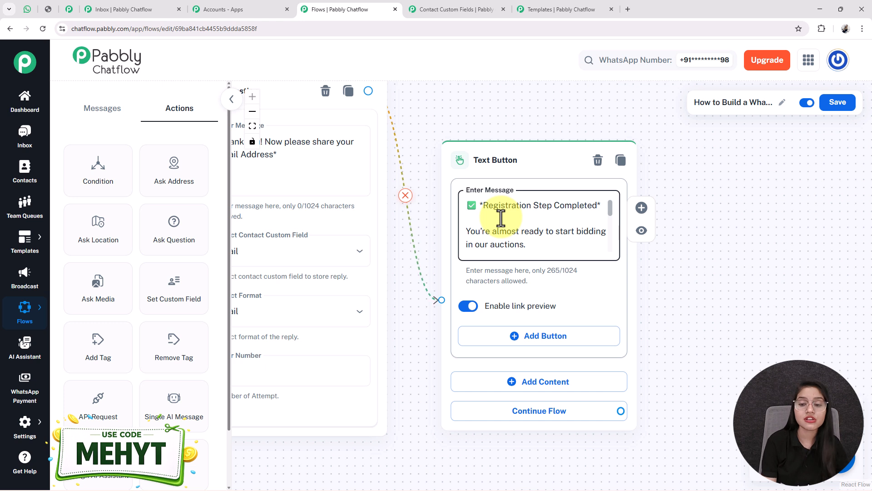
key("Up")
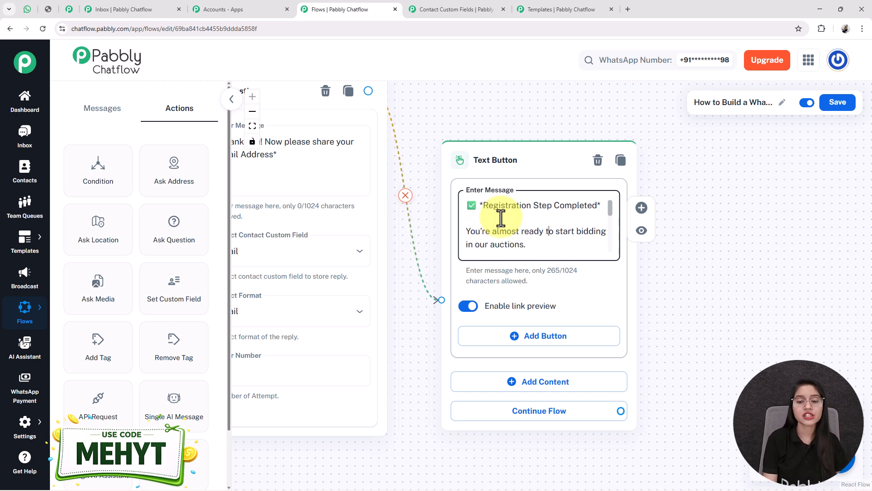
scroll(500, 217, "down", 5)
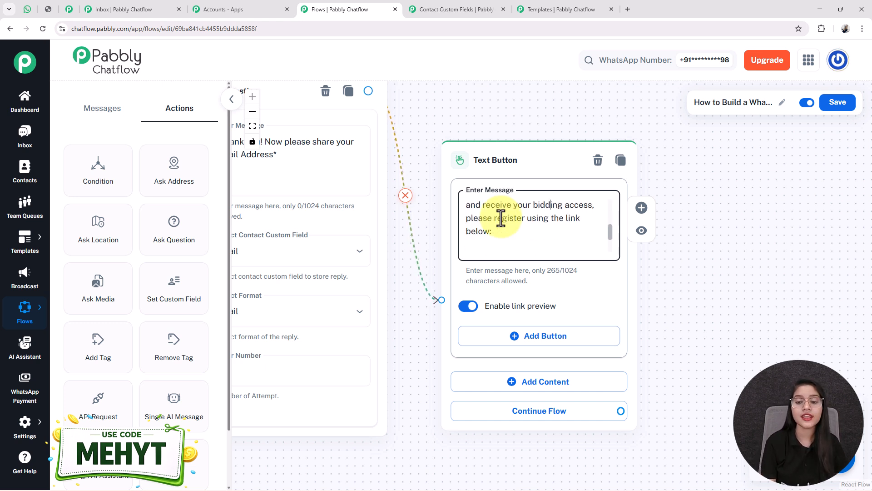
scroll(501, 217, "up", 1)
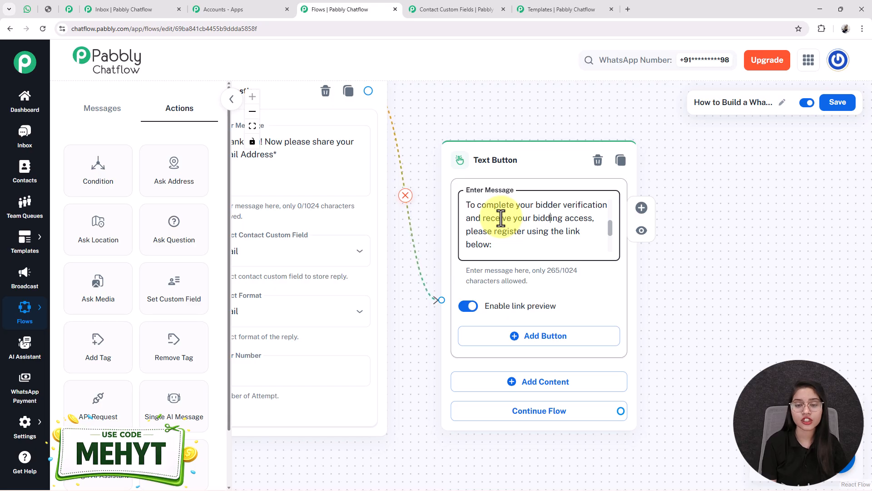
scroll(501, 218, "down", 2)
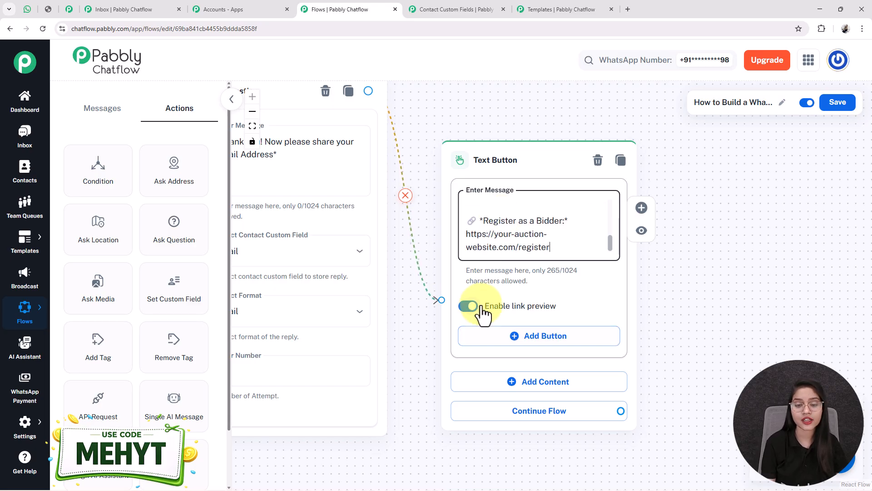
scroll(468, 316, "down", 2)
scroll(458, 313, "up", 2)
scroll(493, 322, "down", 4)
left_click_drag(353, 394, 728, 284)
left_click_drag(348, 325, 438, 326)
Step: Link the Become a Bidder button to the name question near the auction_alert trigger
scroll(364, 279, "up", 2)
left_click_drag(378, 280, 368, 329)
left_click_drag(533, 364, 500, 401)
left_click_drag(382, 366, 406, 383)
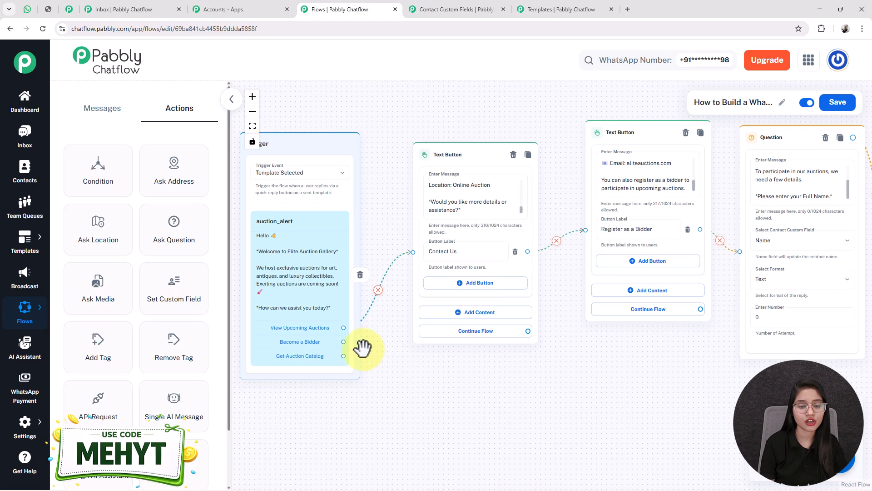
left_click_drag(344, 341, 741, 250)
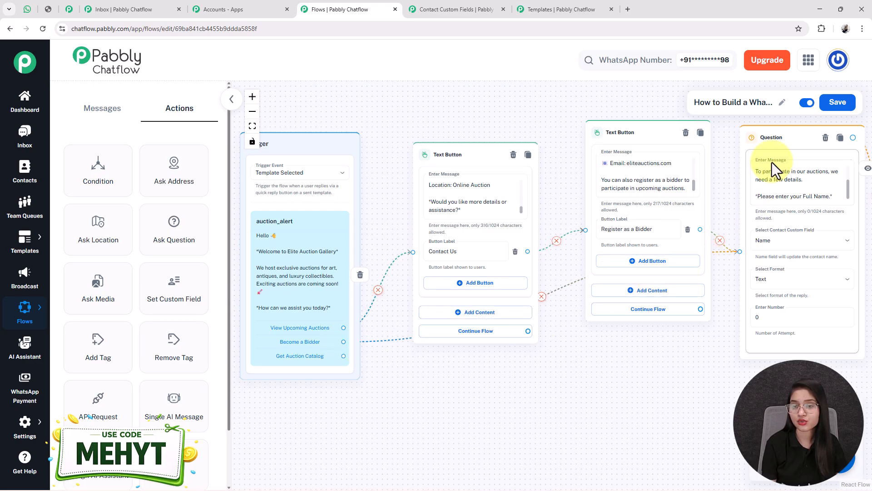
left_click_drag(771, 150, 751, 213)
left_click_drag(609, 403, 606, 362)
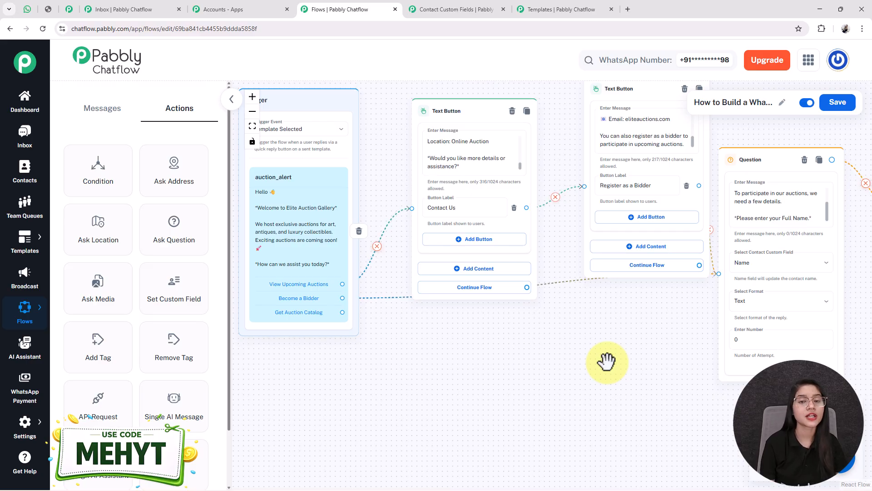
left_click_drag(574, 413, 576, 343)
left_click_drag(432, 339, 448, 370)
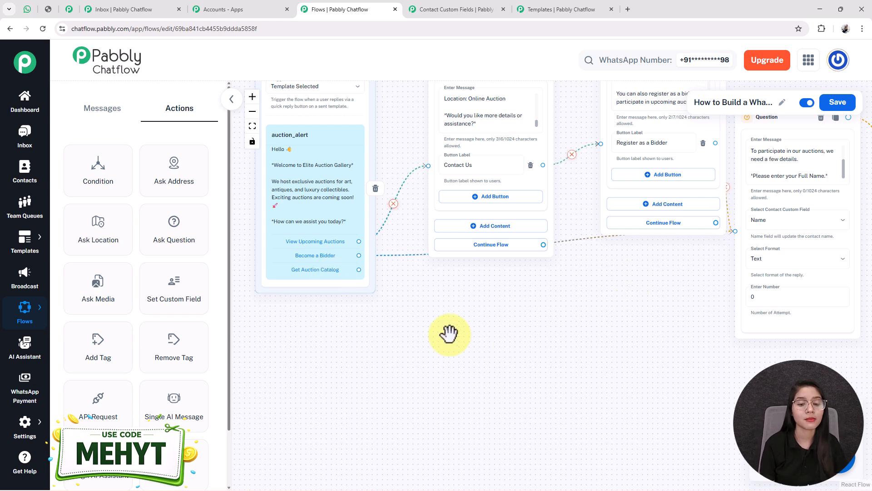
Step: Check the WhatsApp chat, then return to the flow editor tab
left_click(27, 9)
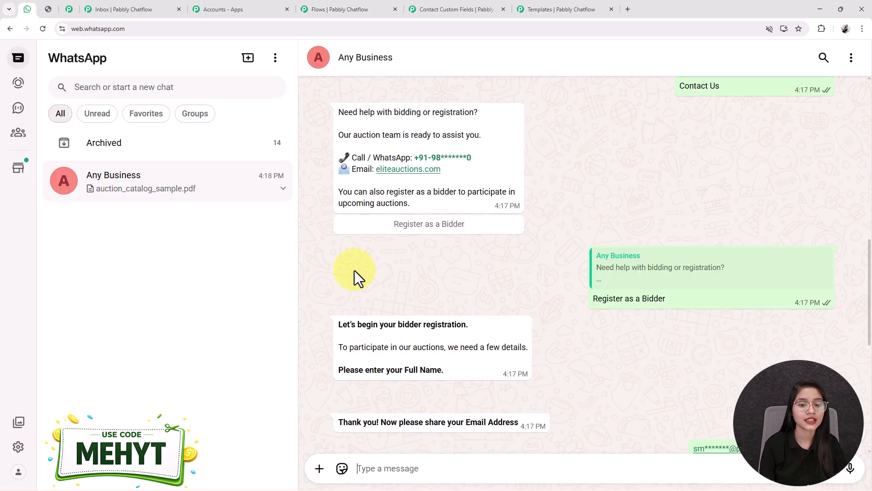
scroll(503, 304, "down", 8)
left_click_drag(354, 299, 436, 296)
left_click(435, 331)
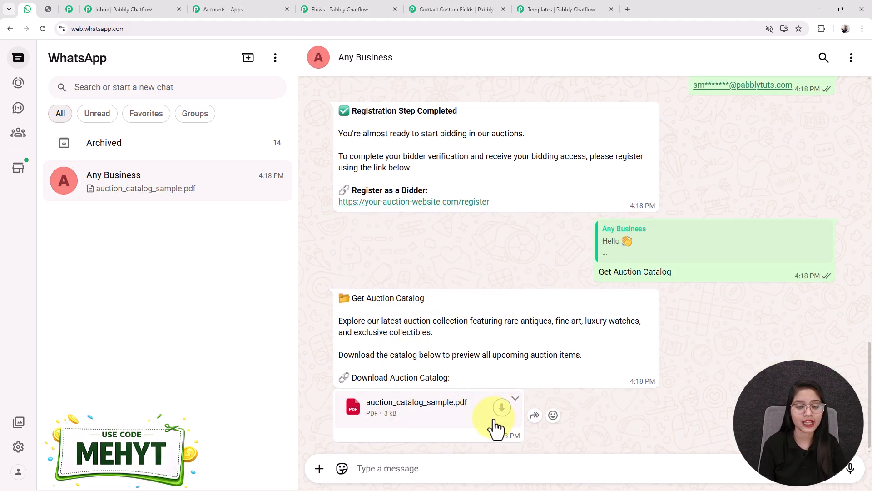
left_click(348, 9)
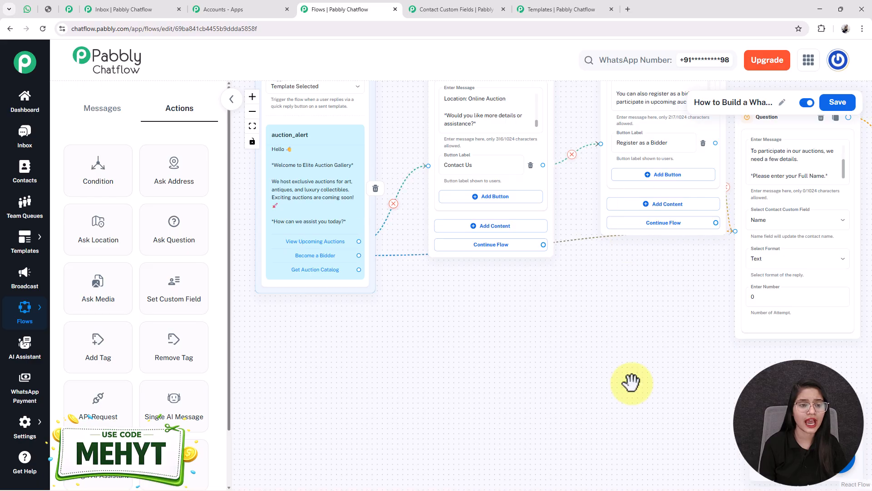
Step: Drop a Text Button node and paste the catalog text ending 'Download Auction Catalog:'
left_click(101, 110)
left_click_drag(413, 320, 420, 365)
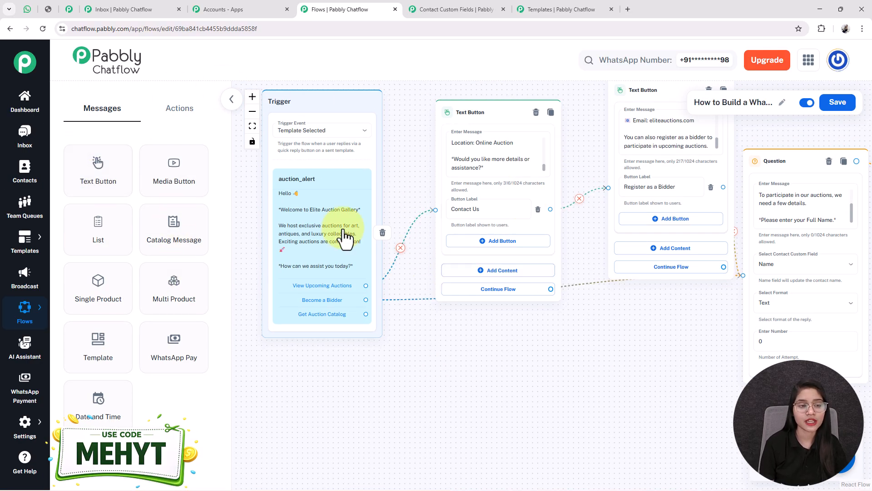
left_click_drag(96, 182, 554, 341)
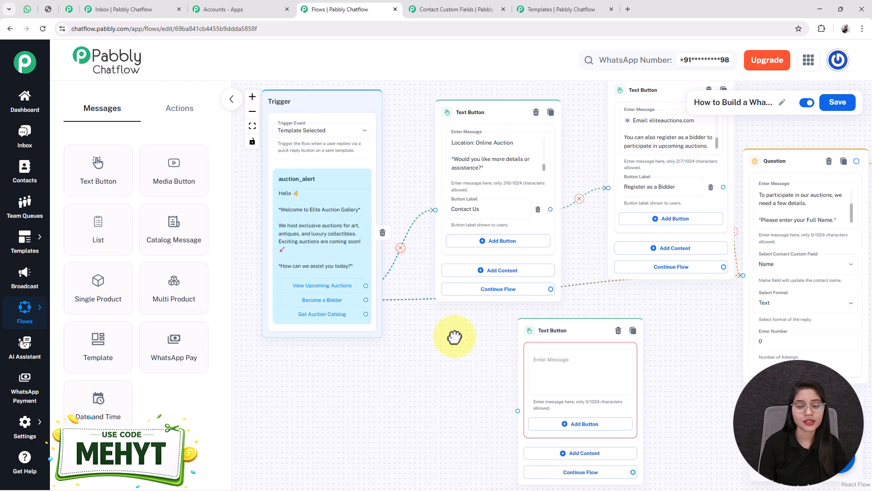
left_click_drag(463, 353, 412, 269)
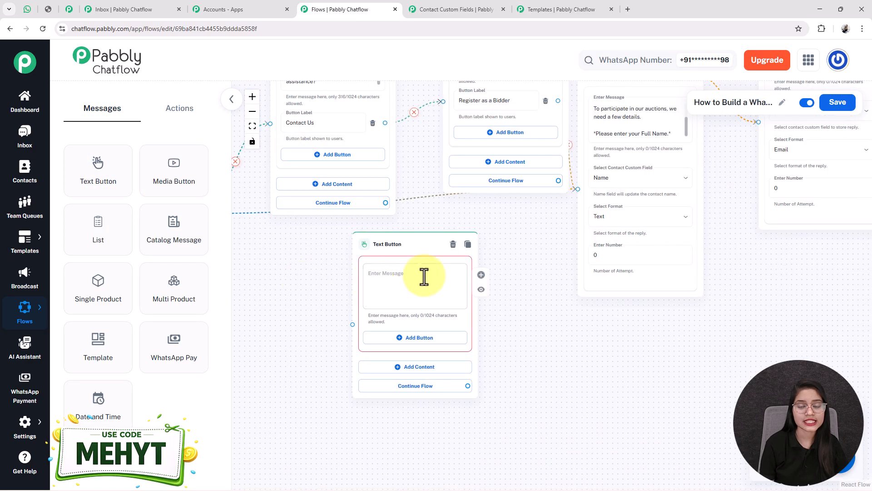
left_click(425, 277)
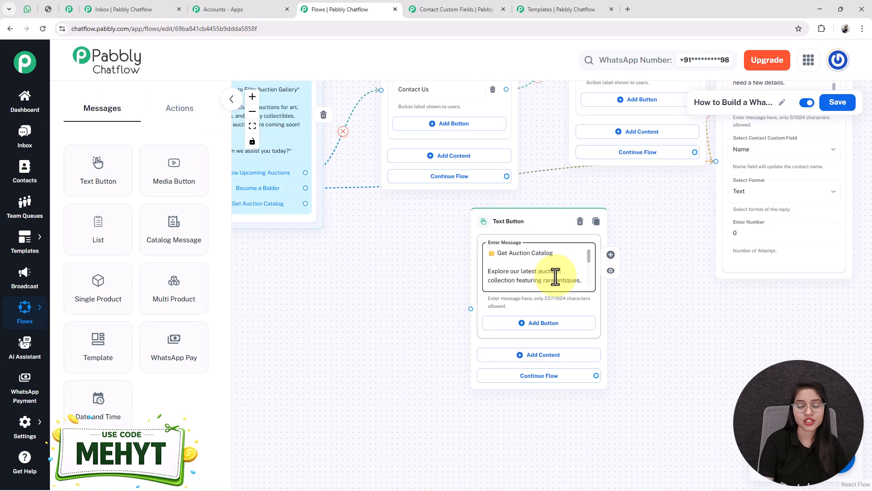
scroll(556, 276, "down", 5)
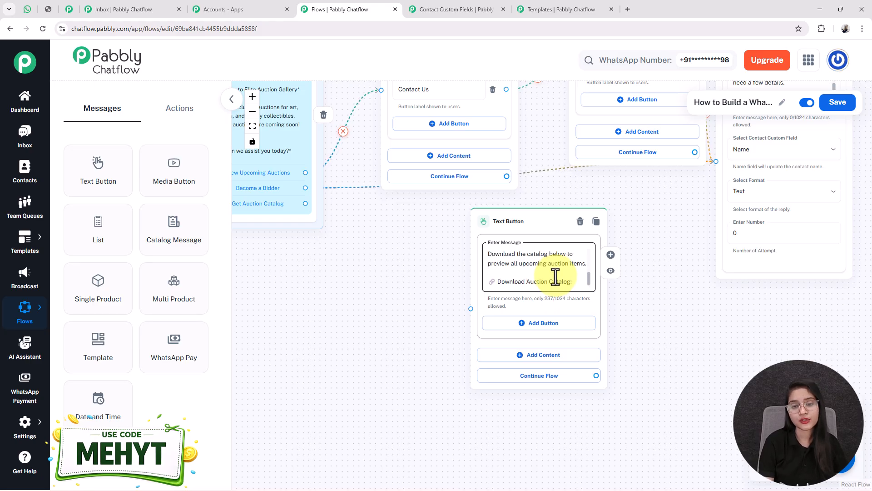
left_click_drag(348, 406, 282, 361)
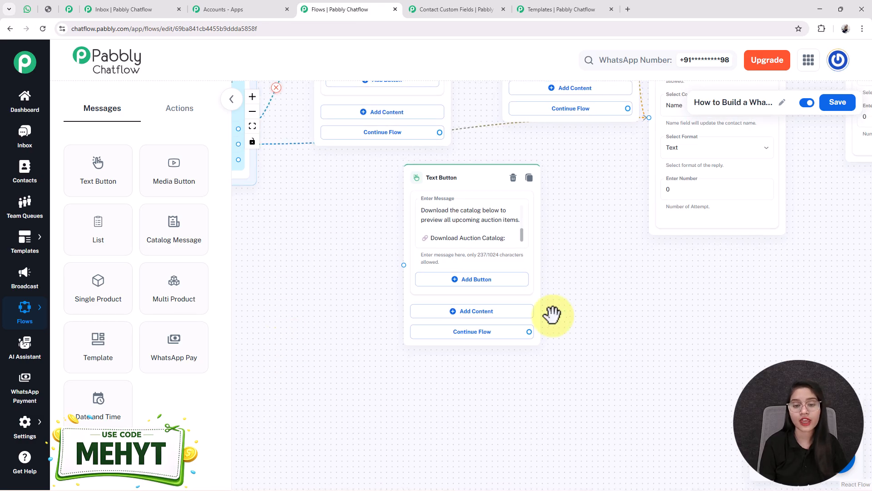
Step: Add a Media block of type Document to the catalog message
left_click(493, 317)
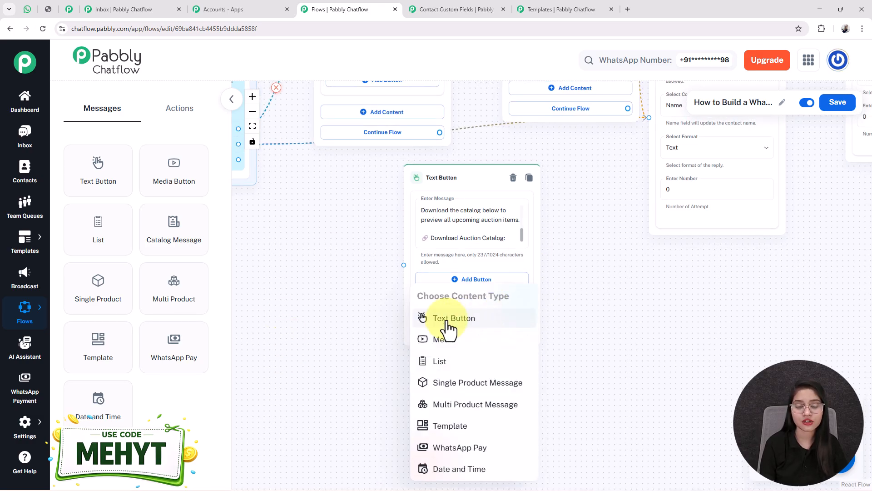
left_click(473, 351)
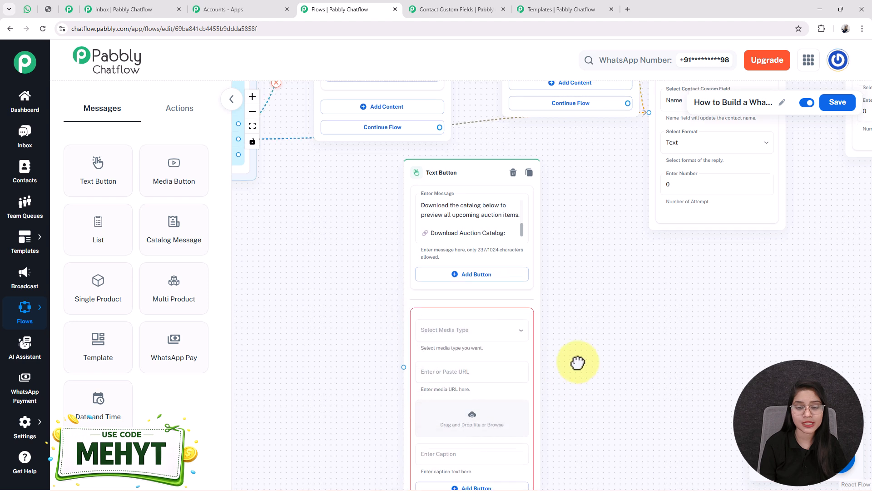
left_click(464, 225)
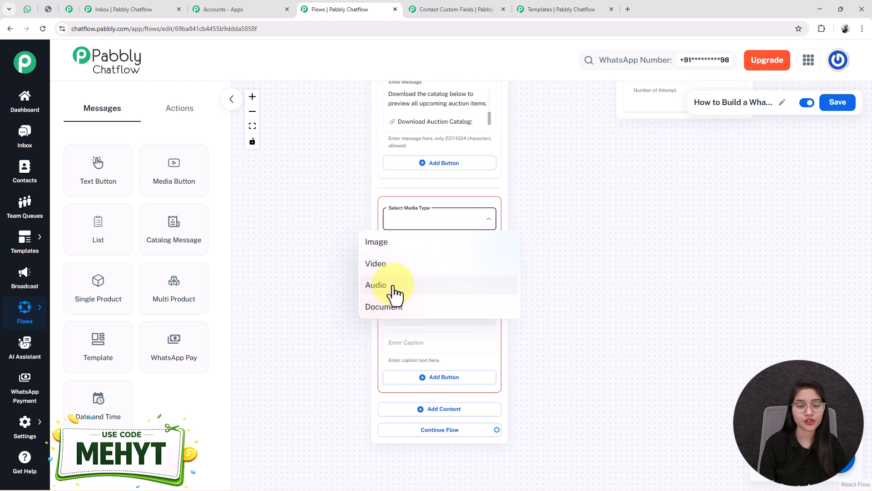
left_click(396, 307)
left_click_drag(533, 342, 532, 341)
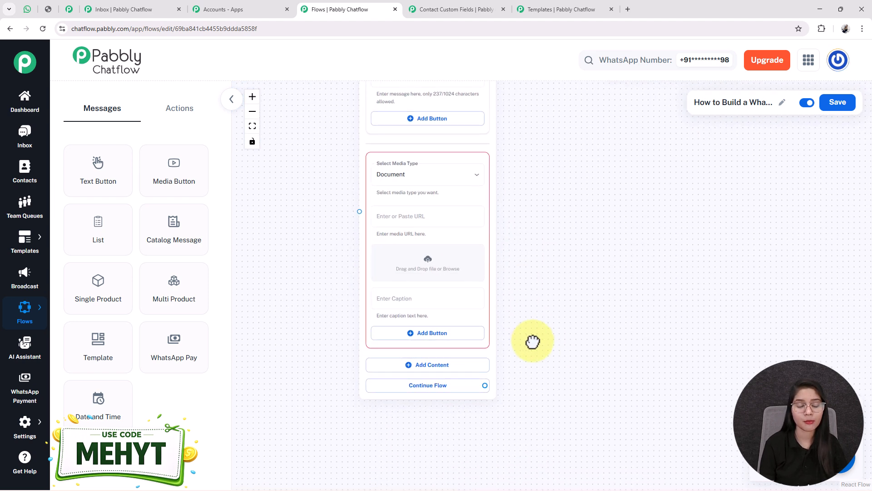
left_click_drag(561, 266, 561, 294)
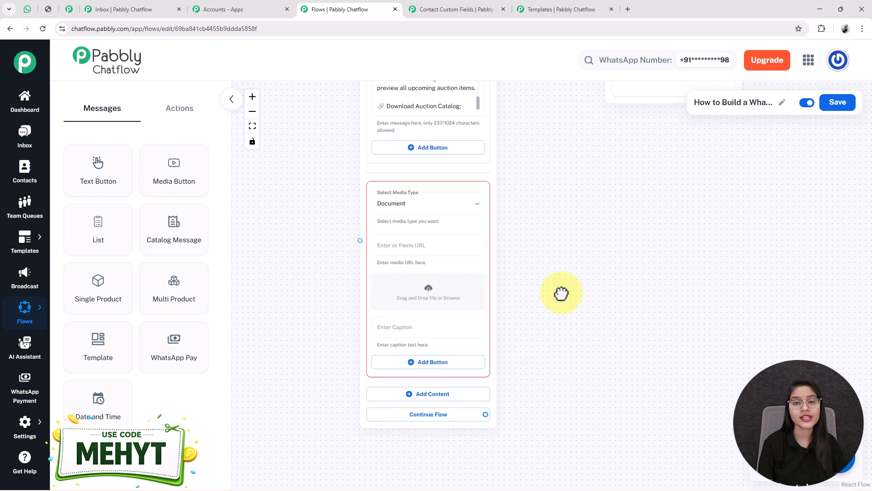
Step: Upload the catalog PDF from the Downloads folder into the media library
left_click(431, 291)
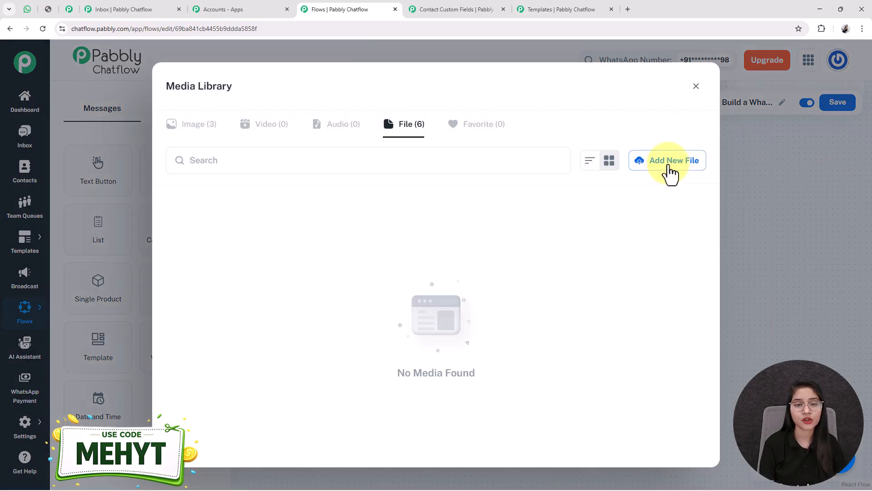
left_click(666, 163)
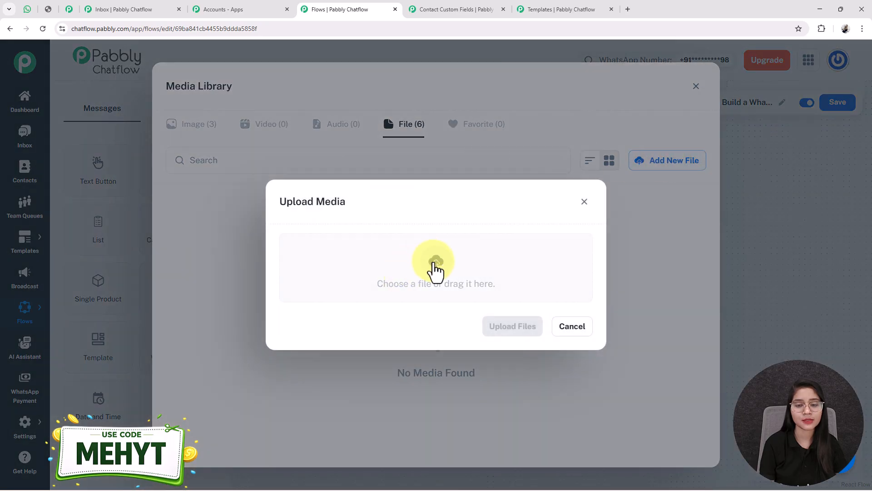
left_click(435, 266)
left_click(42, 194)
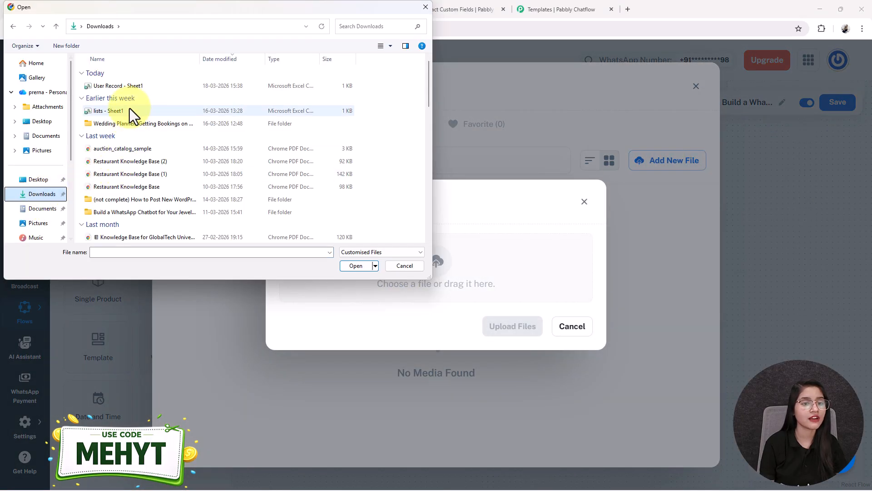
scroll(140, 137, "down", 1)
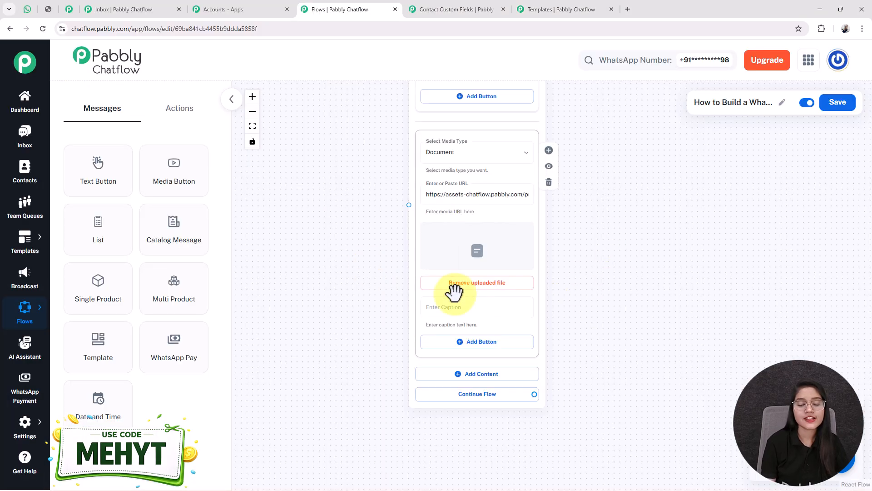
Step: Connect the Get Auction Catalog reply to the catalog document message
left_click_drag(339, 131, 459, 386)
left_click_drag(400, 392, 379, 214)
left_click_drag(353, 131, 519, 358)
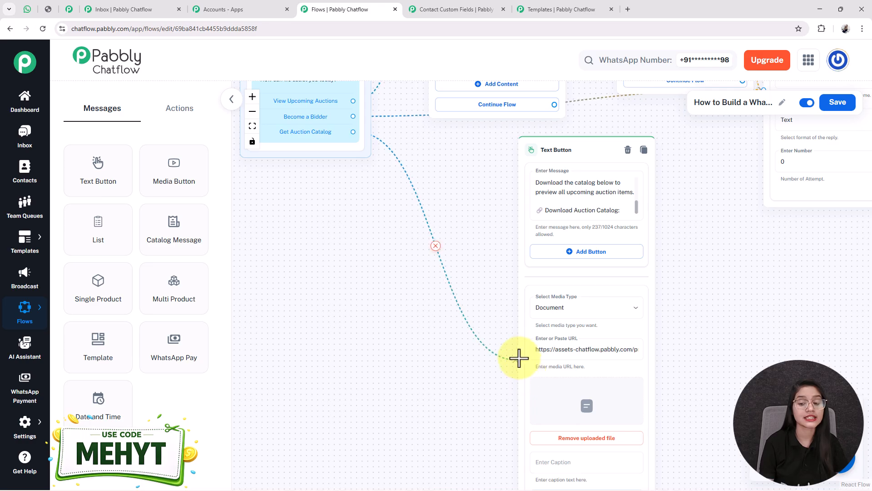
left_click_drag(483, 206, 445, 310)
scroll(506, 265, "down", 3)
Step: Line up the catalog message and email question at the flow's end and save the flow
left_click_drag(514, 260, 753, 116)
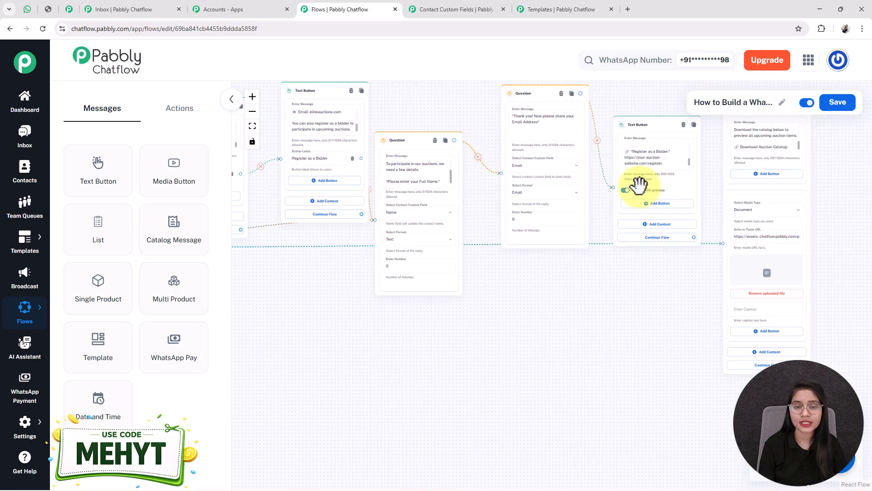
scroll(553, 412, "down", 4)
left_click(838, 102)
left_click_drag(535, 227, 549, 167)
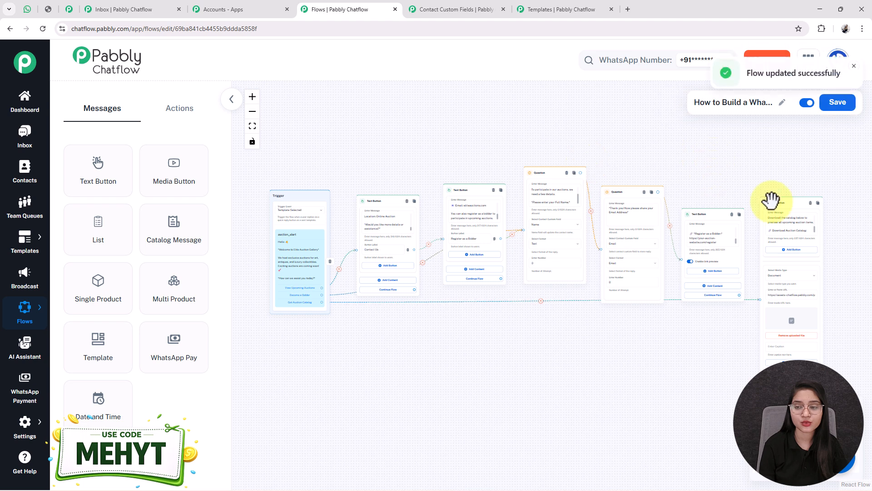
left_click_drag(569, 370, 573, 346)
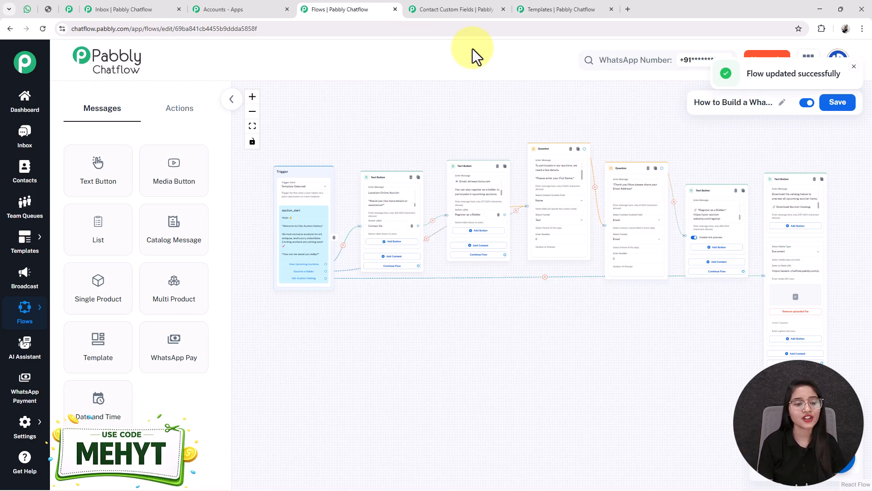
Step: Review the Auction Alert Notification campaign on Broadcast in a new tab, then return to Flows
right_click(24, 280)
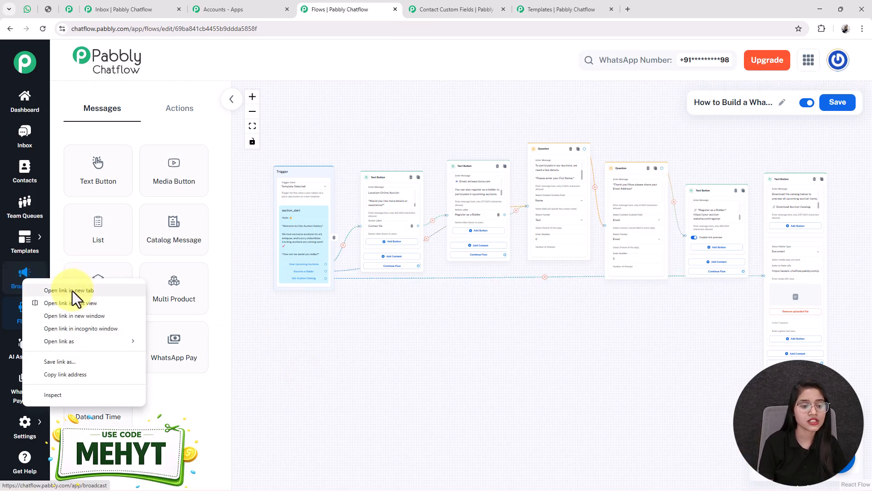
left_click(72, 291)
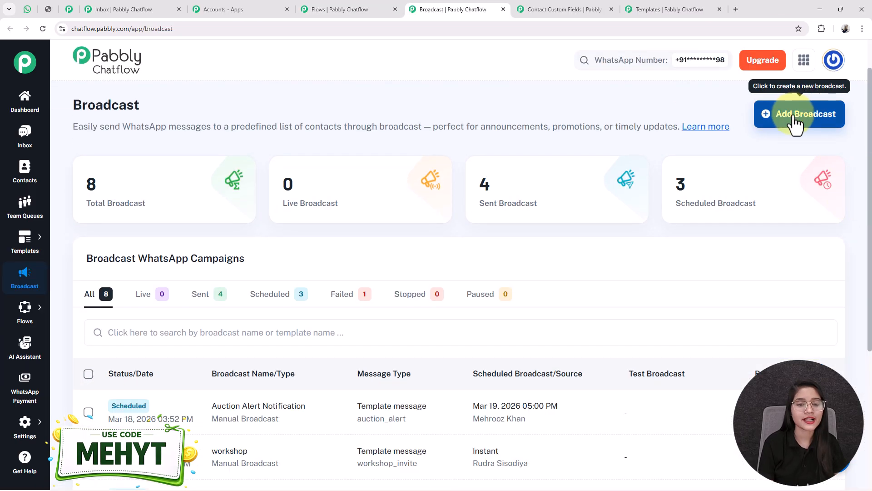
scroll(565, 281, "down", 4)
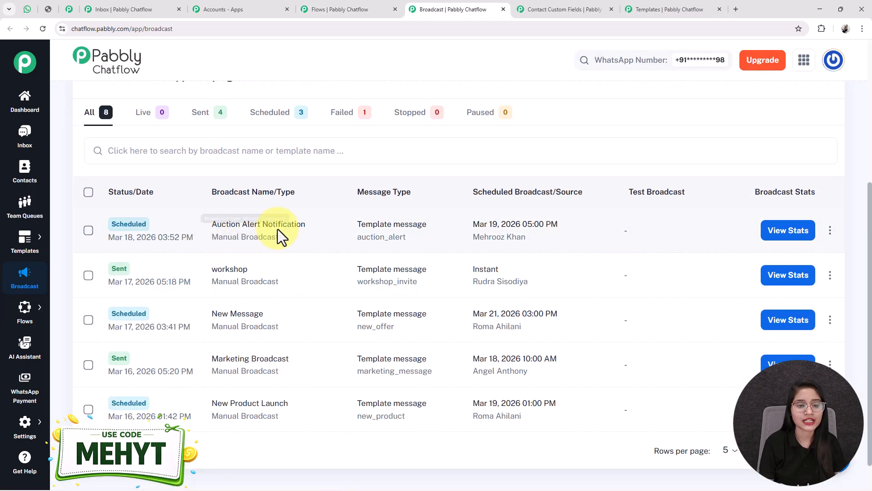
scroll(170, 280, "up", 1)
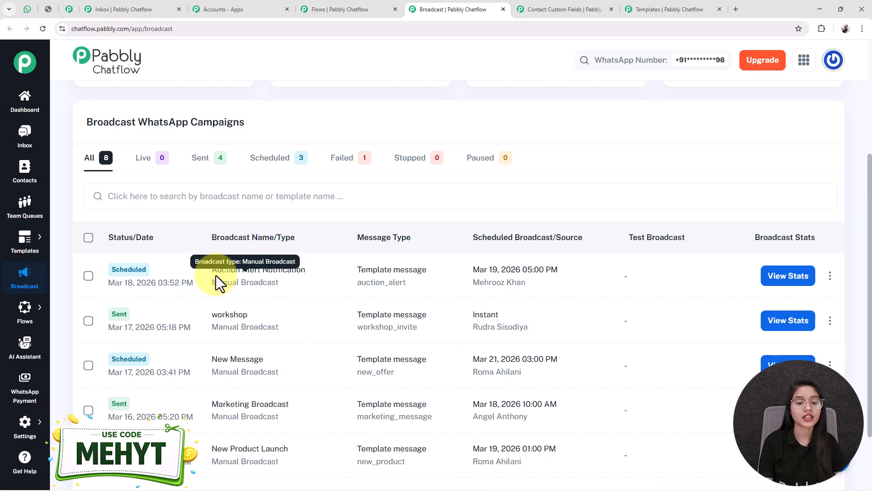
left_click_drag(306, 270, 210, 267)
left_click(238, 243)
scroll(419, 323, "up", 3)
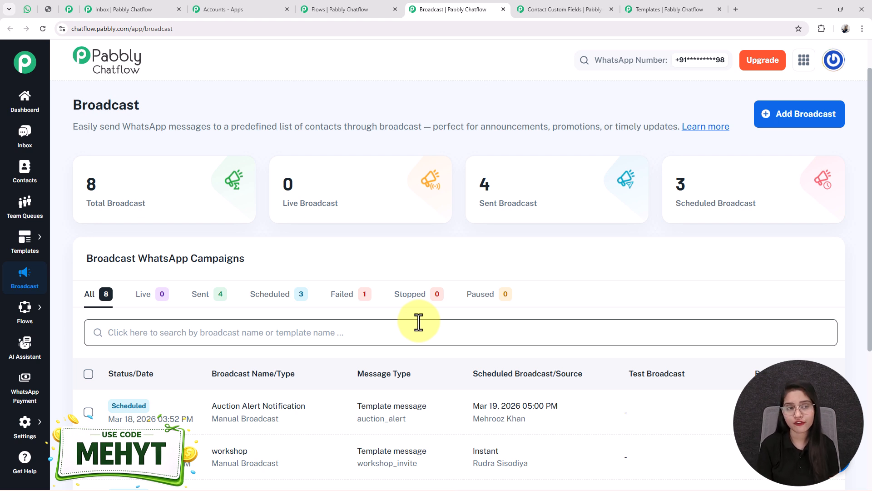
left_click(372, 4)
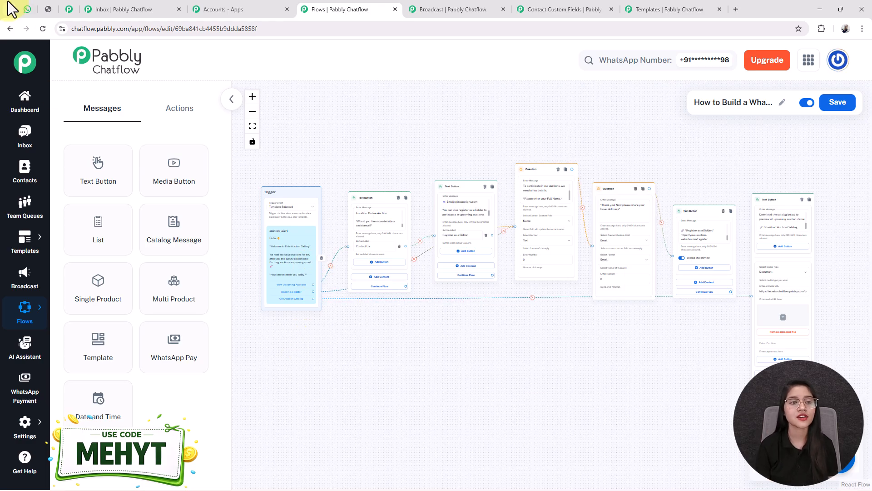
left_click(30, 11)
scroll(584, 332, "up", 10)
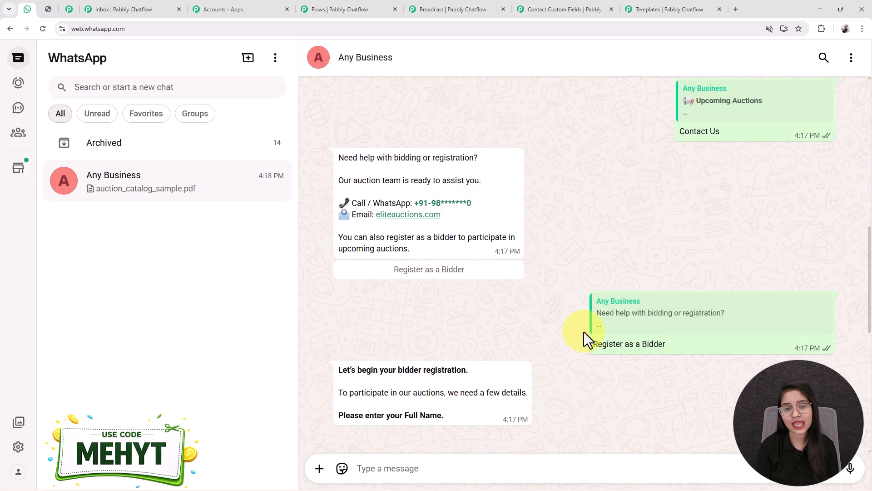
scroll(585, 332, "up", 6)
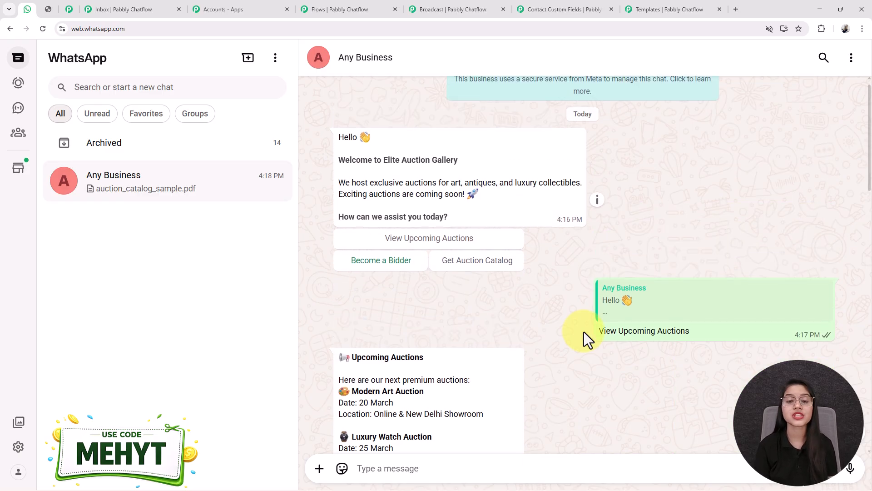
scroll(584, 332, "down", 15)
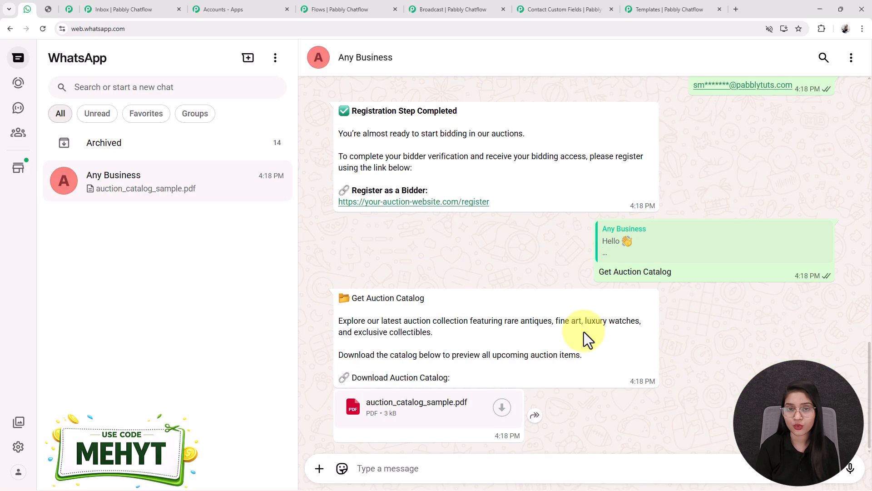
scroll(584, 331, "up", 5)
scroll(639, 189, "down", 5)
scroll(639, 189, "up", 3)
left_click(348, 3)
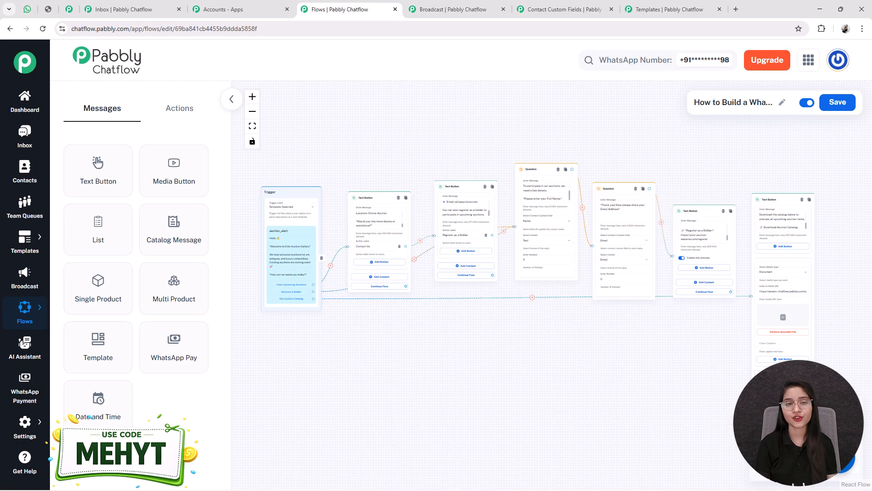